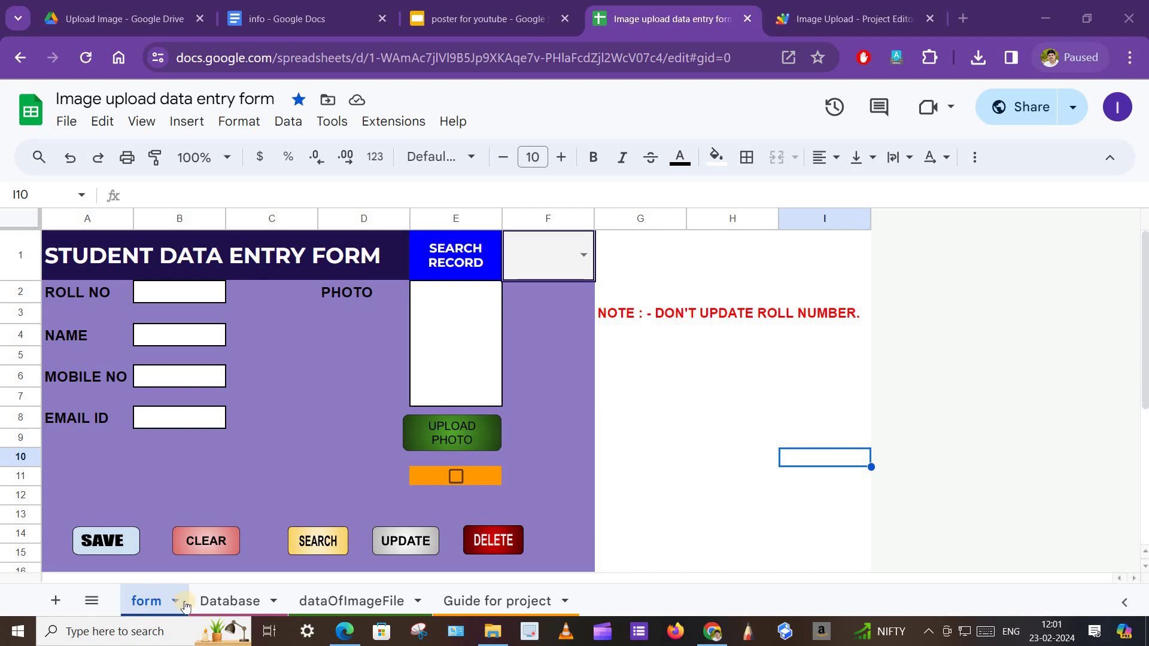
Look over the Database, dataOfImageFile and Guide for project sheets, then return to the form.
{"action": "left_click", "coordinate": [219, 601]}
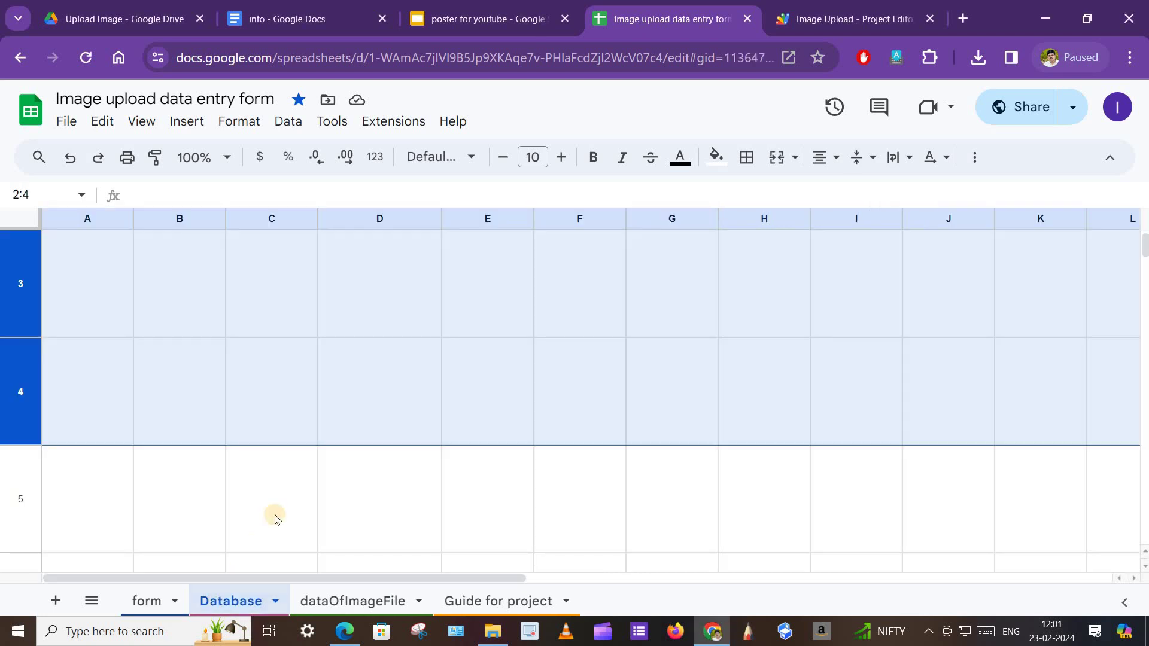
{"action": "scroll", "coordinate": [274, 513], "scroll_direction": "up", "scroll_amount": 3}
{"action": "left_click", "coordinate": [591, 282]}
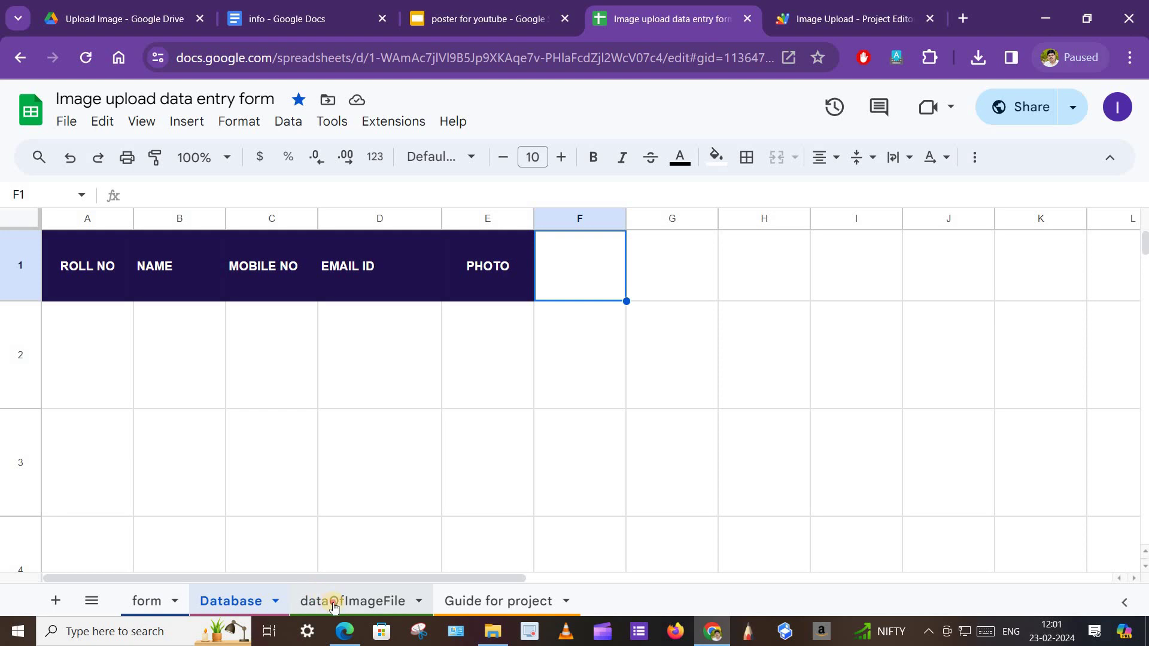
{"action": "left_click", "coordinate": [334, 607]}
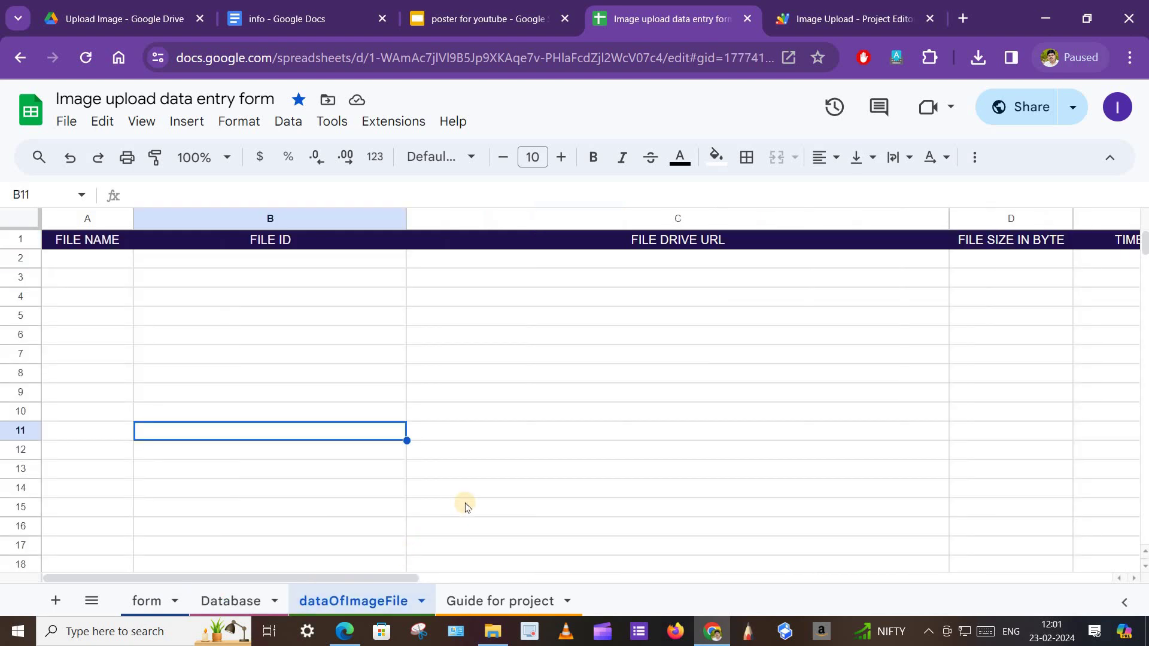
{"action": "left_click", "coordinate": [147, 603]}
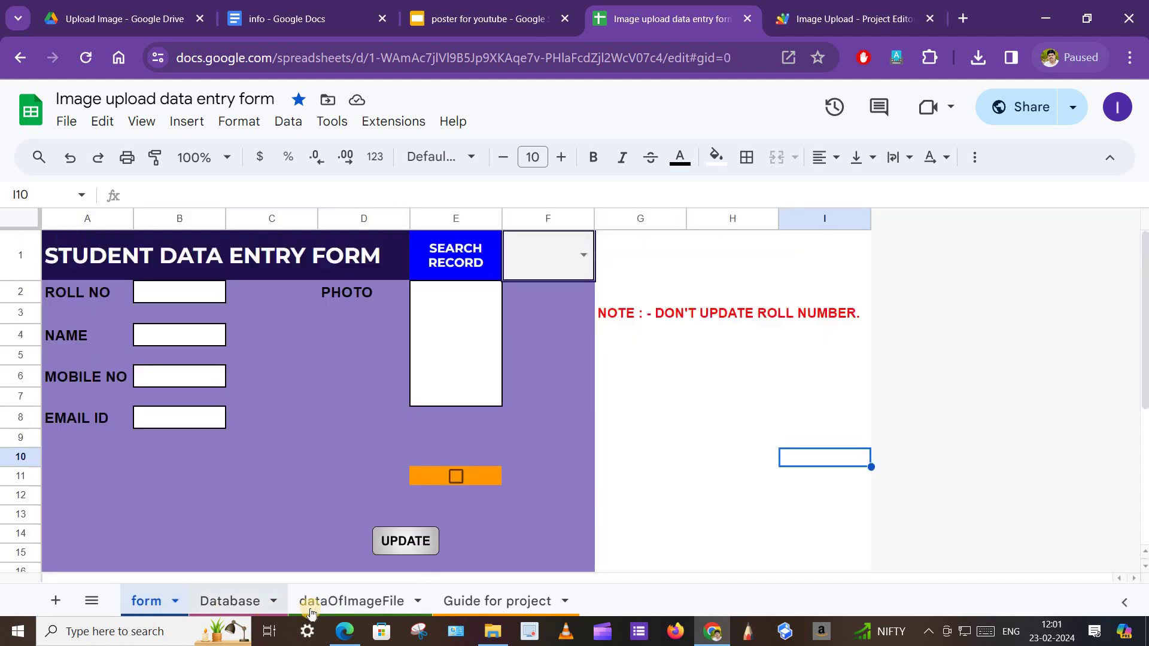
{"action": "left_click", "coordinate": [323, 601]}
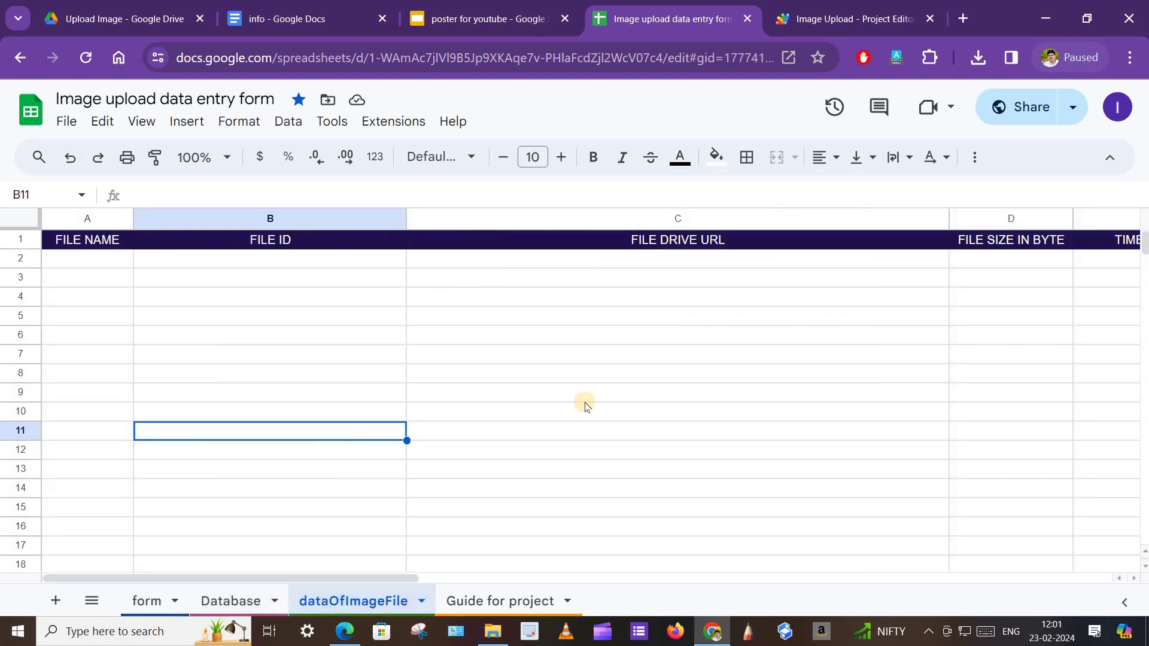
{"action": "left_click", "coordinate": [485, 600]}
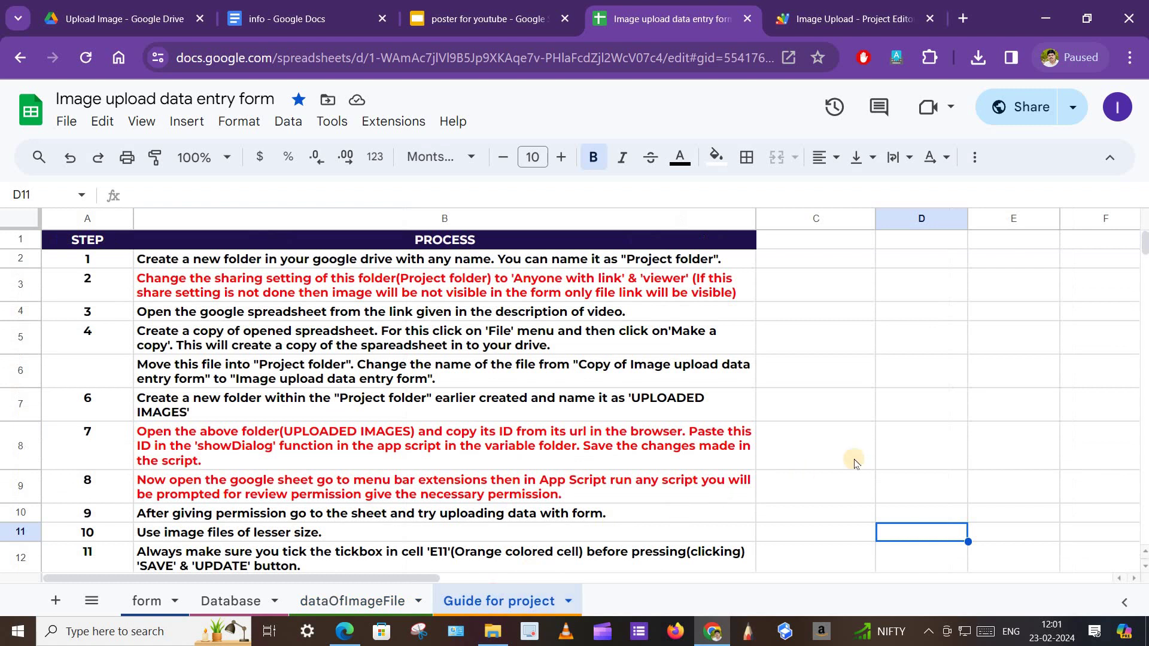
{"action": "scroll", "coordinate": [570, 430], "scroll_direction": "down", "scroll_amount": 1}
{"action": "scroll", "coordinate": [569, 430], "scroll_direction": "up", "scroll_amount": 1}
{"action": "left_click", "coordinate": [144, 605]}
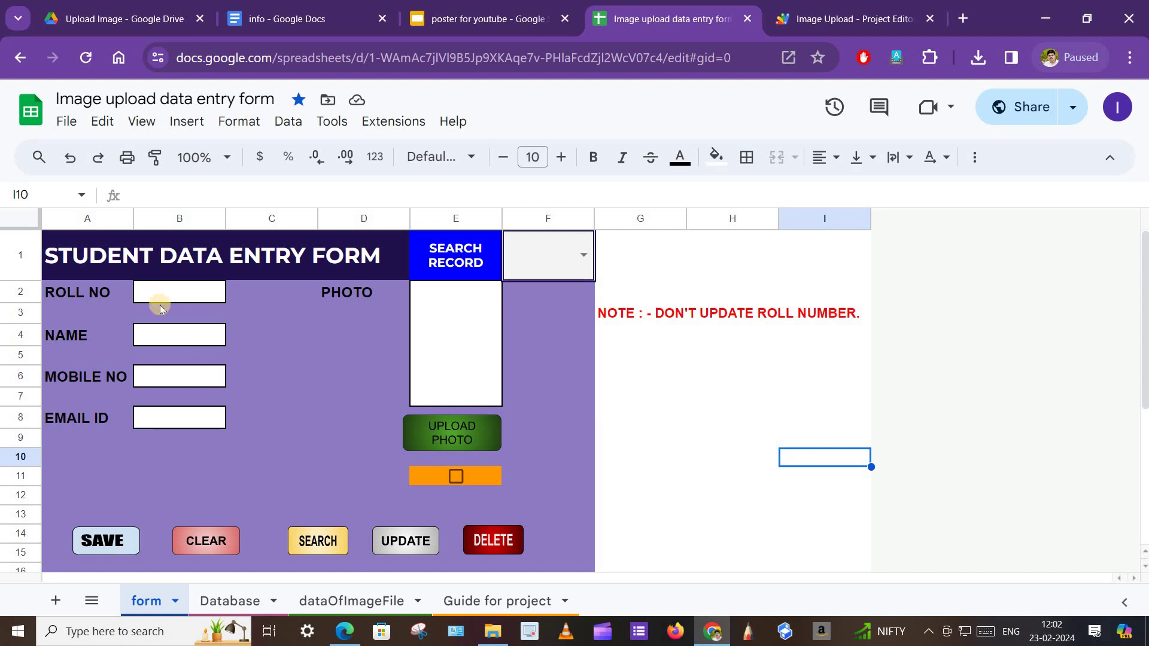
Enter roll number 1 with the student's name, mobile number and e-mail address.
{"action": "left_click", "coordinate": [146, 294]}
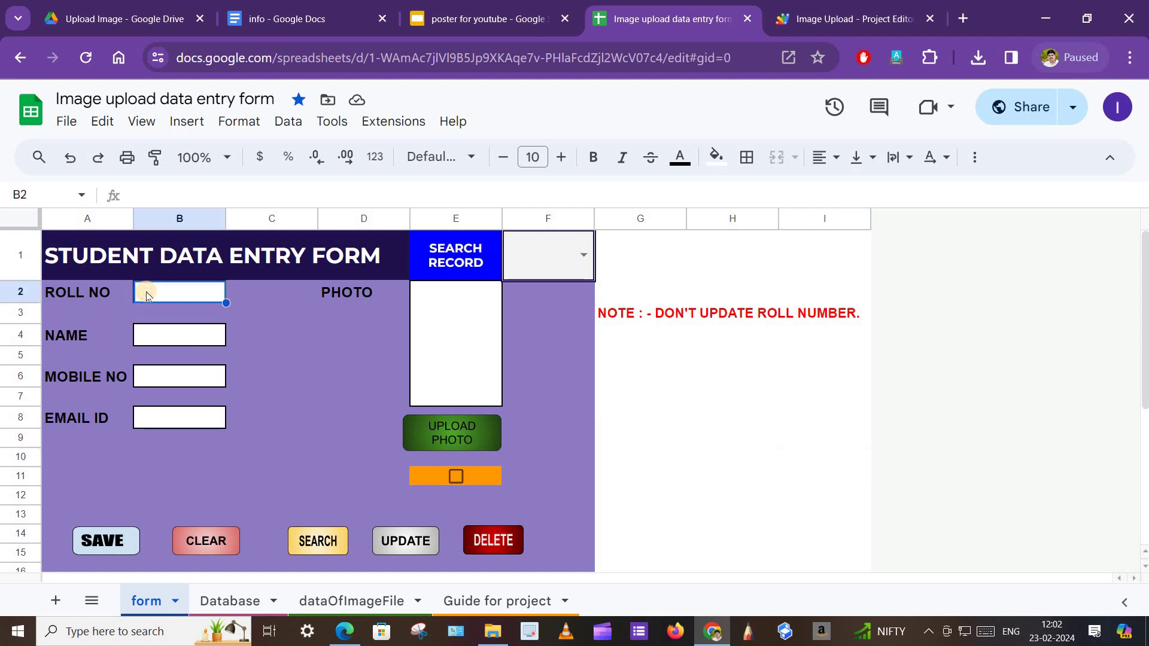
{"action": "type", "text": "1"}
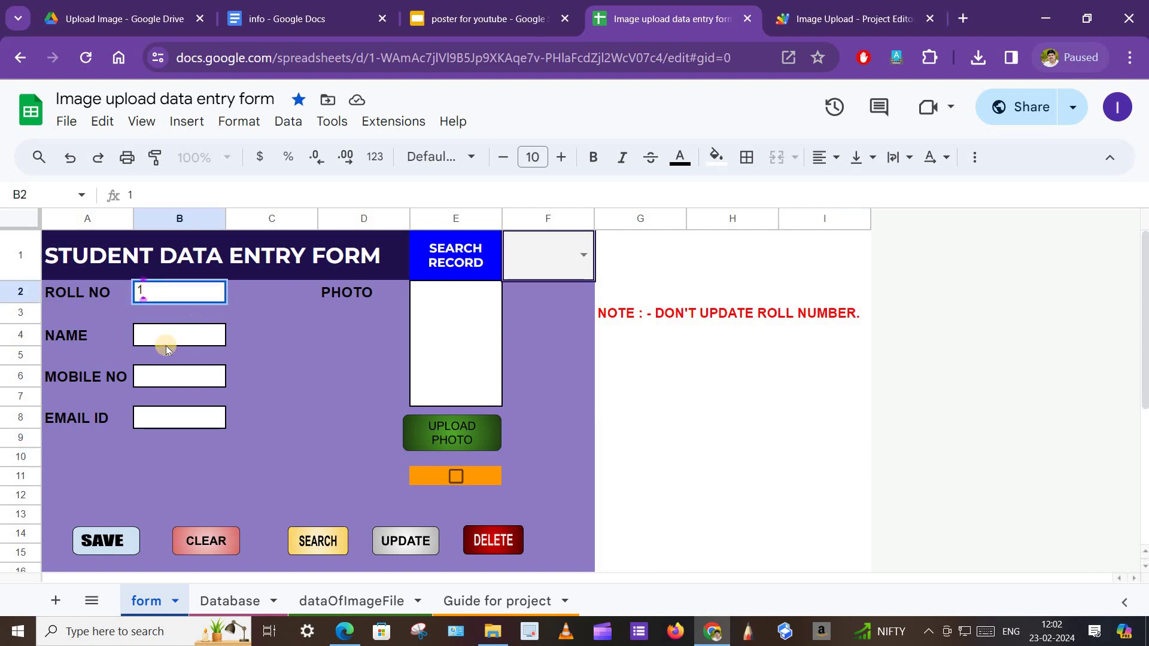
{"action": "left_click", "coordinate": [166, 345]}
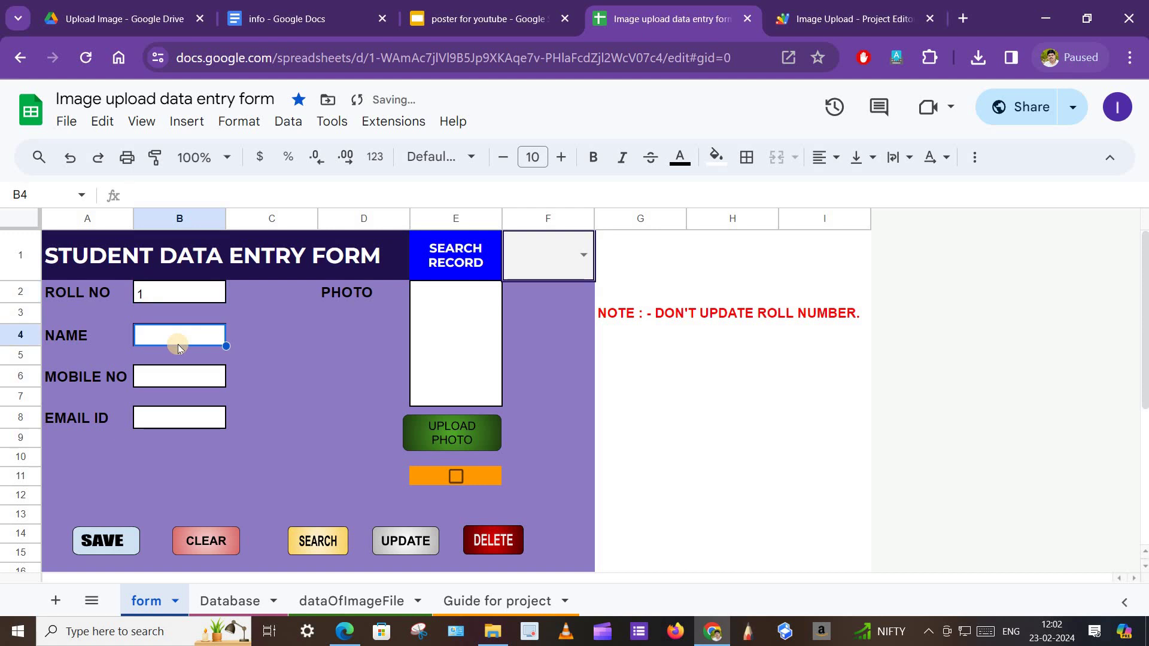
{"action": "type", "text": "Mahesh"}
{"action": "left_click", "coordinate": [175, 374]}
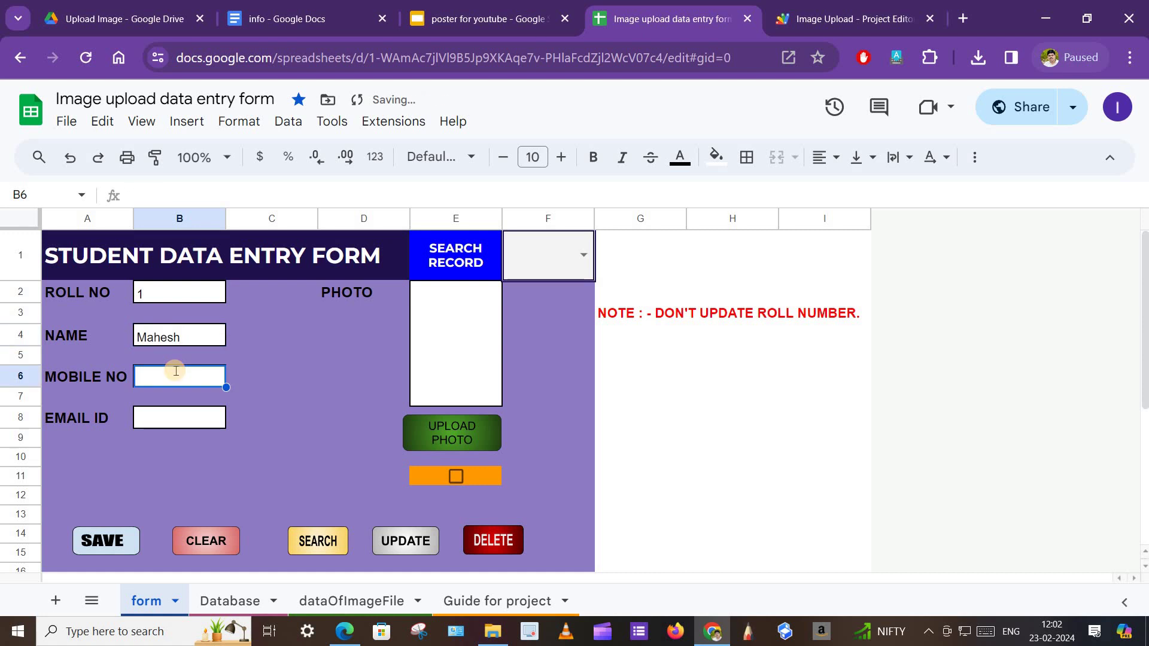
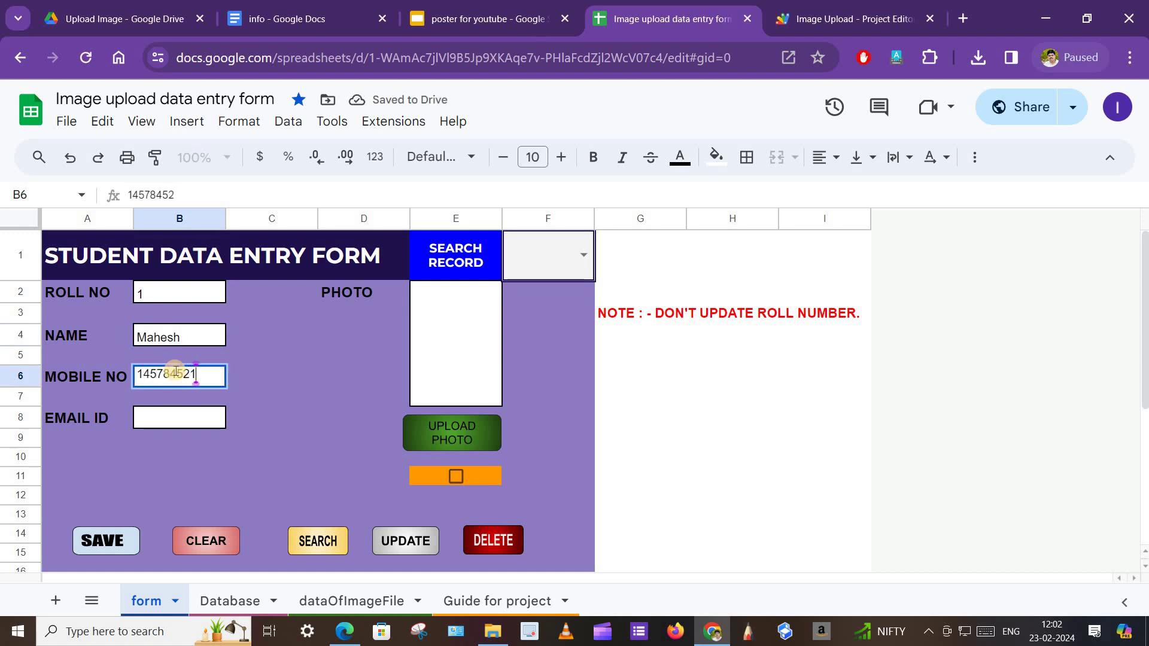
{"action": "left_click", "coordinate": [166, 422]}
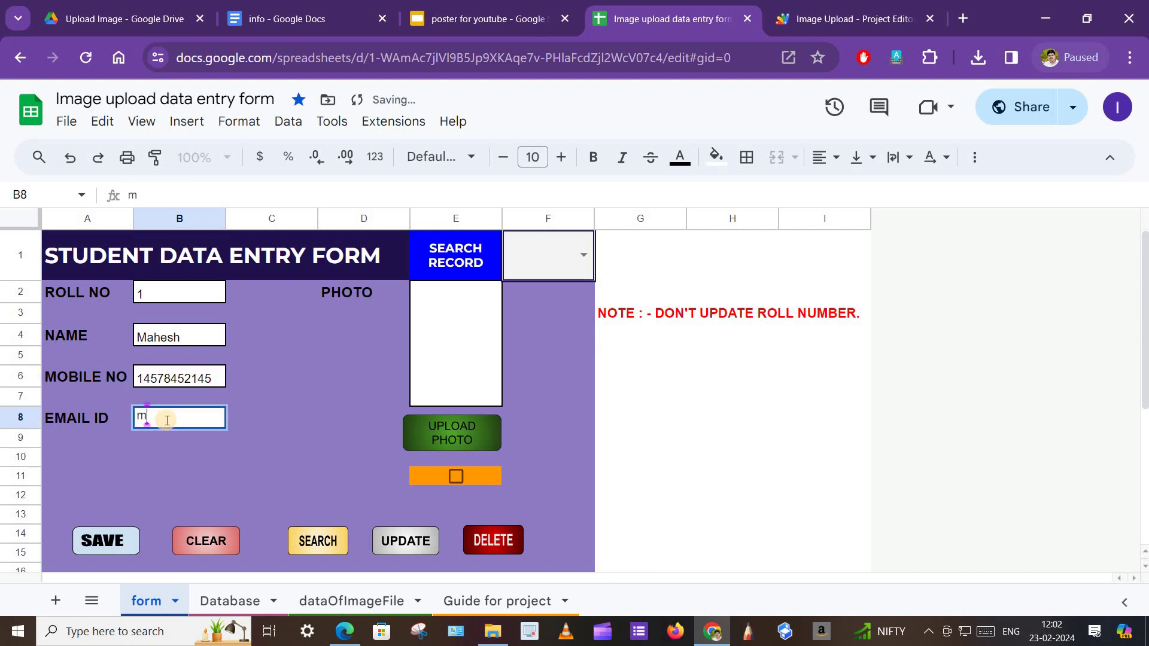
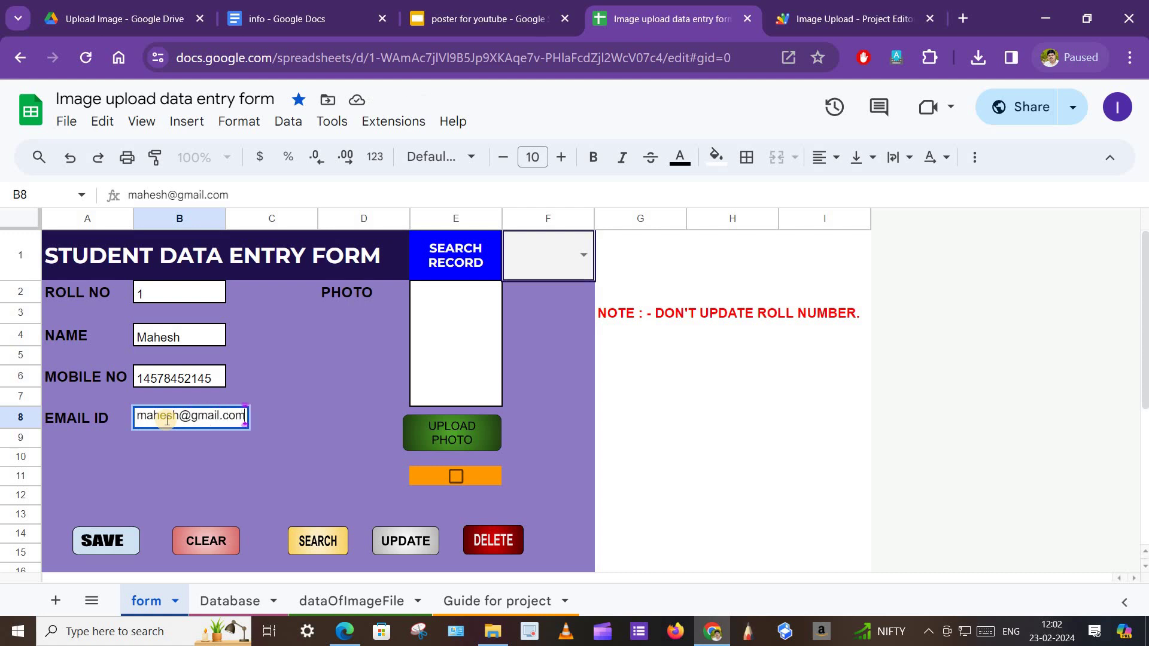
{"action": "left_click", "coordinate": [334, 435]}
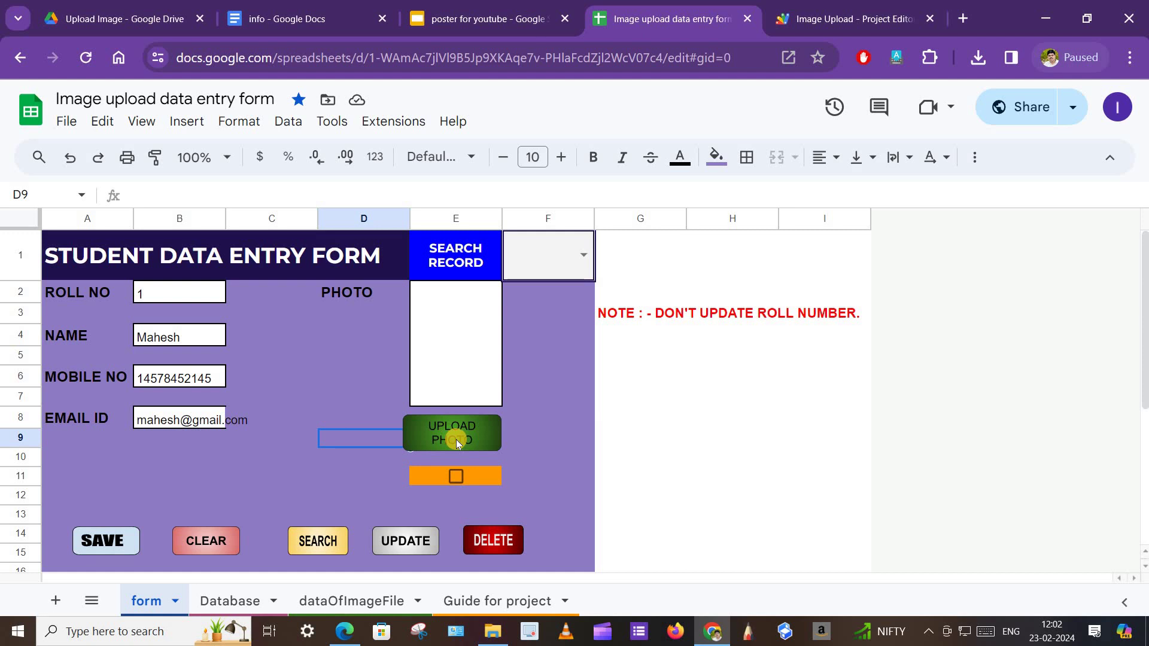
Upload the SP1 photo into the form's photo box and close the upload dialog.
{"action": "left_click", "coordinate": [456, 442]}
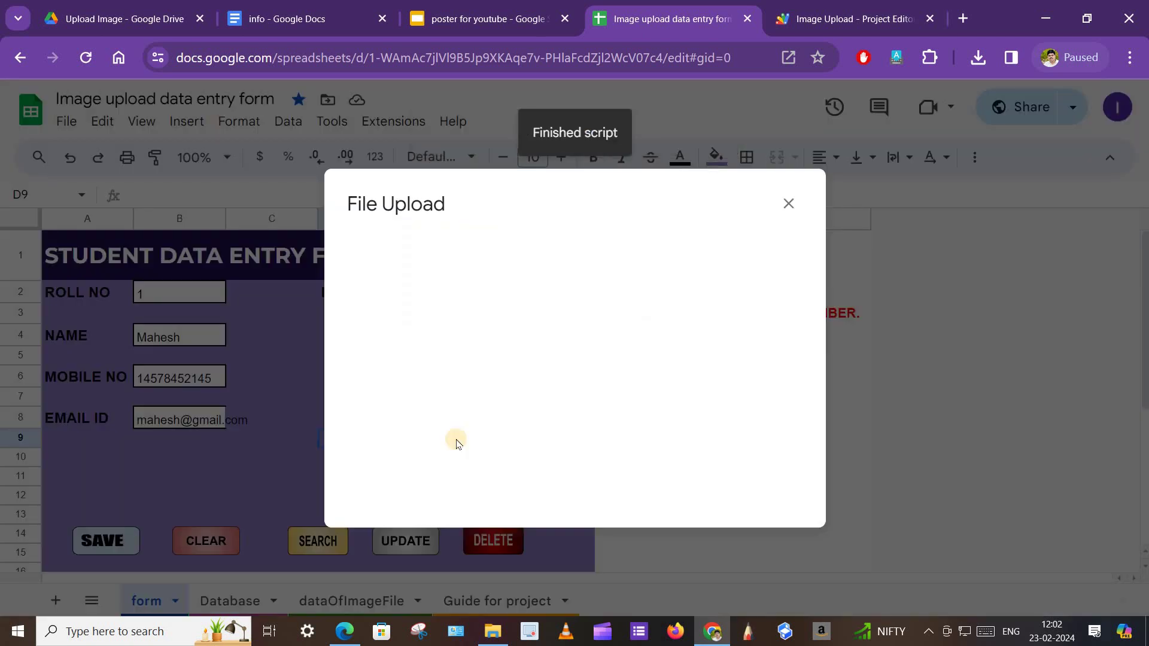
{"action": "left_click", "coordinate": [394, 249]}
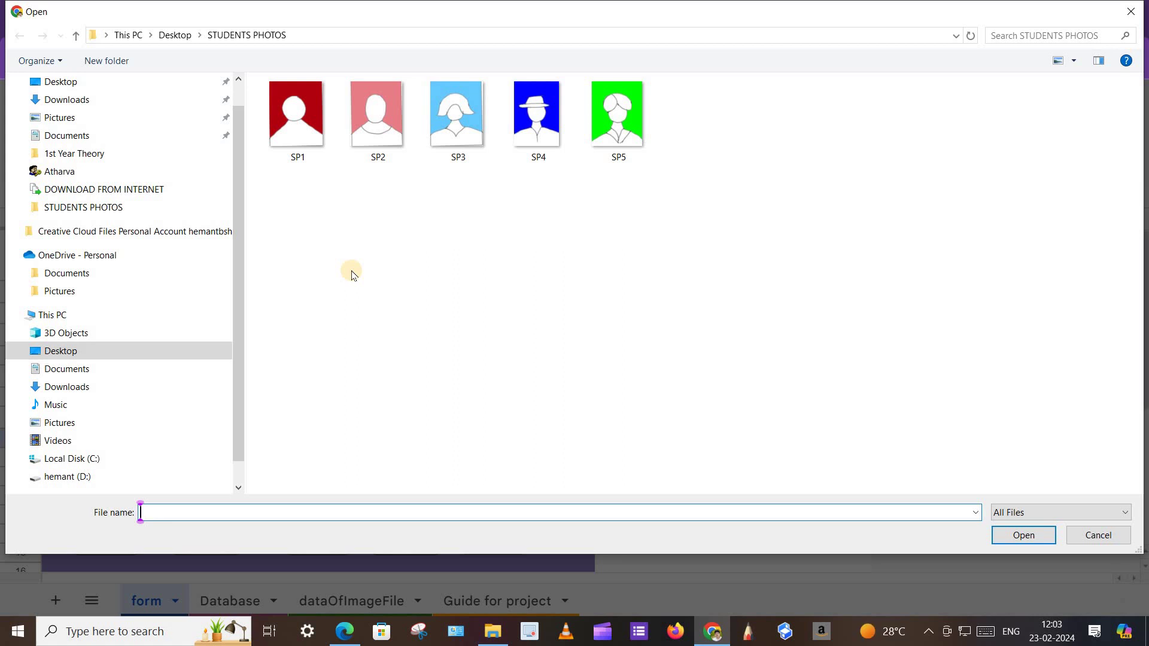
{"action": "left_click", "coordinate": [297, 129]}
{"action": "left_click", "coordinate": [1018, 536]}
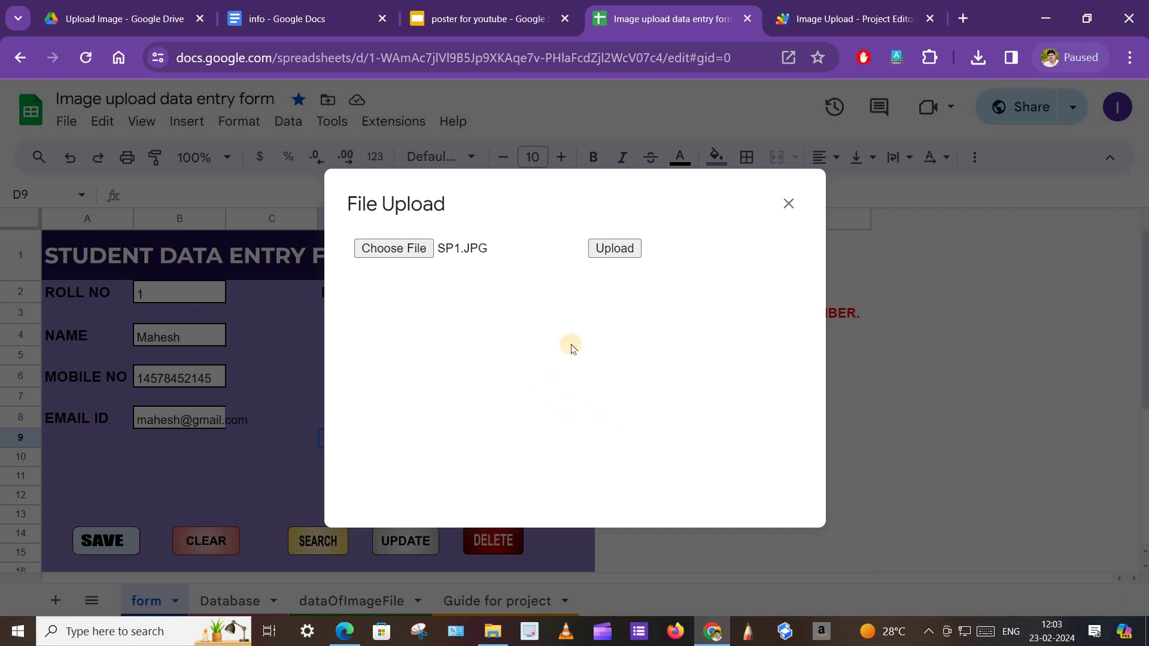
{"action": "left_click", "coordinate": [615, 248]}
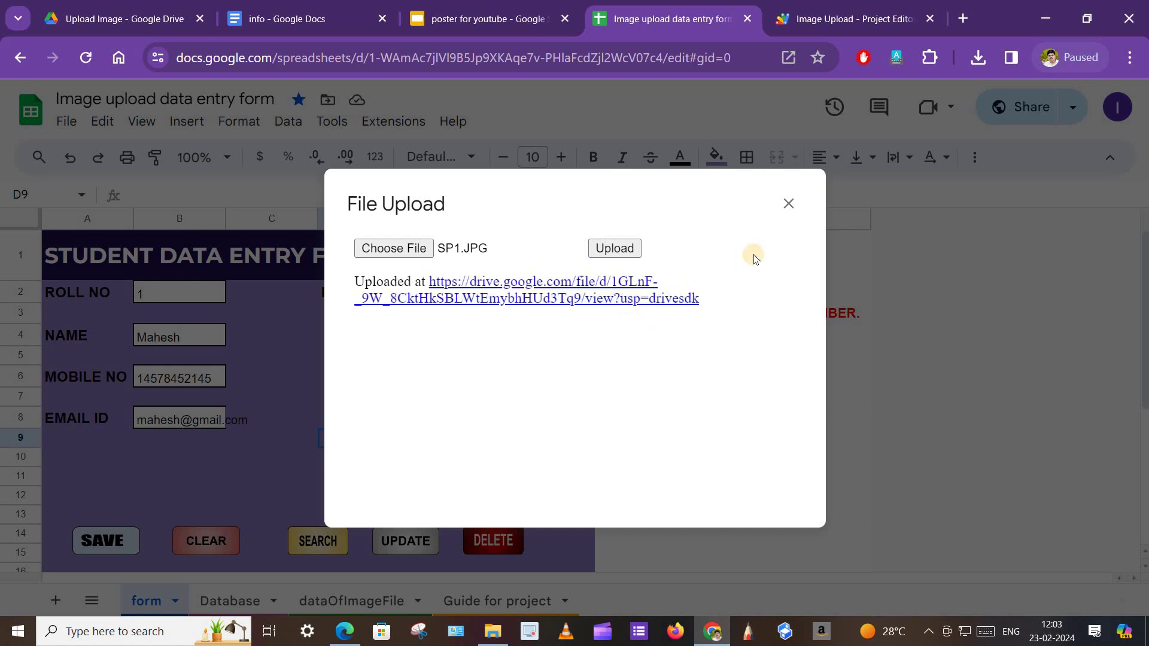
{"action": "left_click", "coordinate": [790, 204]}
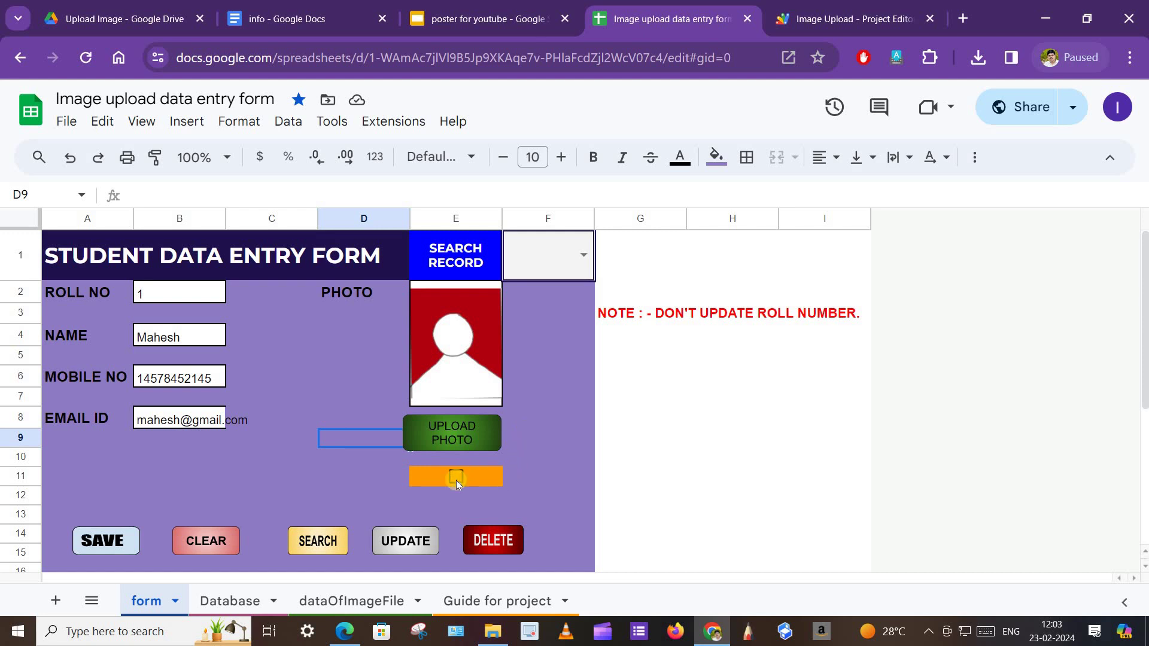
Tick E11, save the record and acknowledge the Saved successfully message.
{"action": "left_click", "coordinate": [456, 477]}
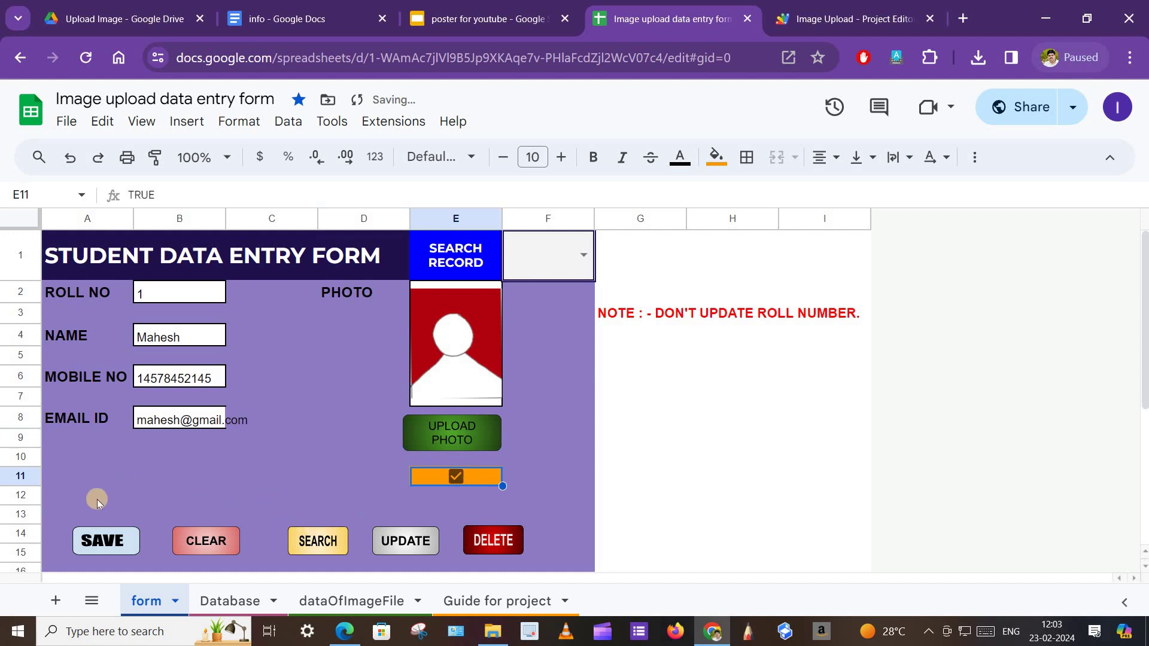
{"action": "left_click", "coordinate": [98, 545]}
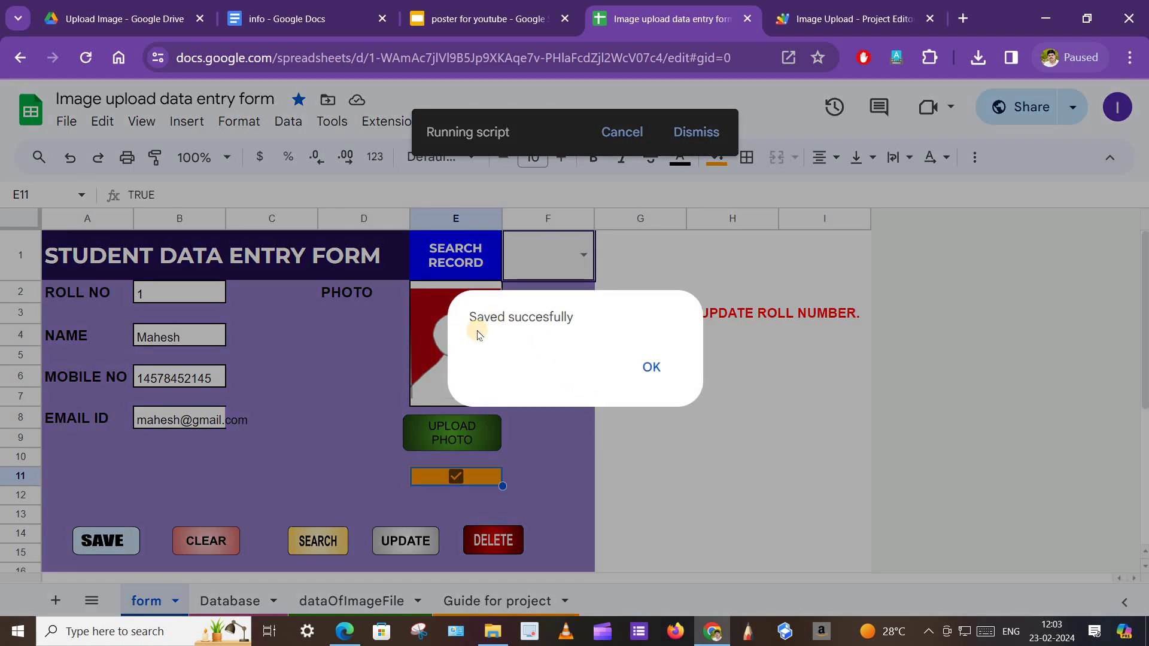
{"action": "left_click", "coordinate": [653, 367]}
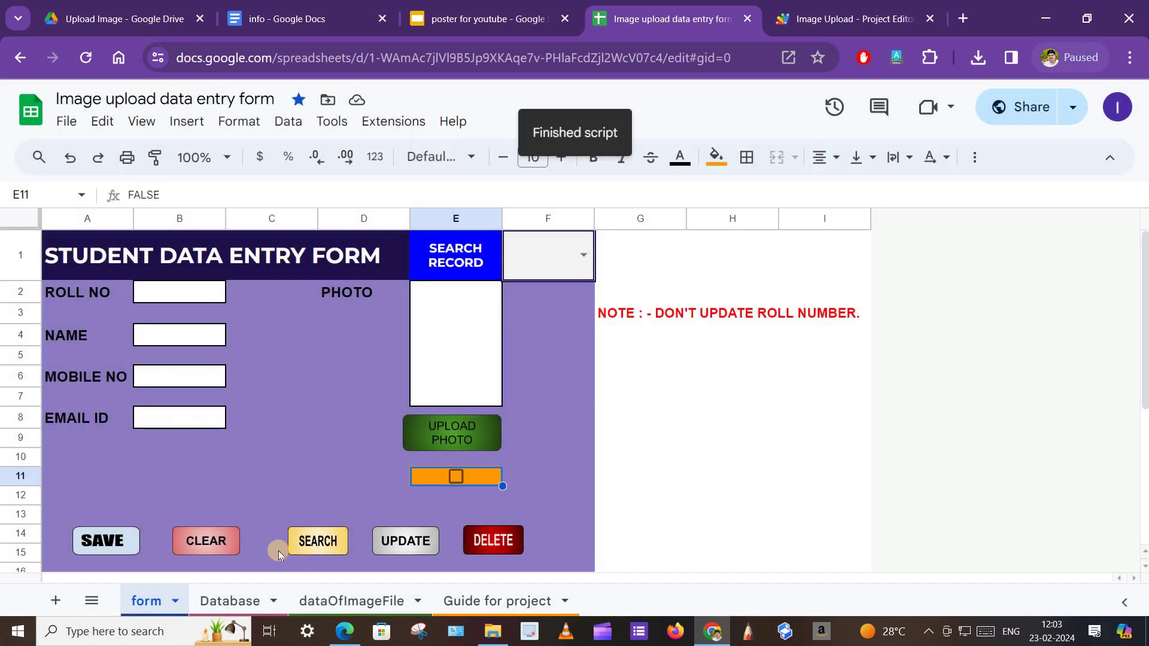
Check the saved record in Database and SP1.JPG's logged details in dataOfImageFile, then return to the form.
{"action": "left_click", "coordinate": [232, 603]}
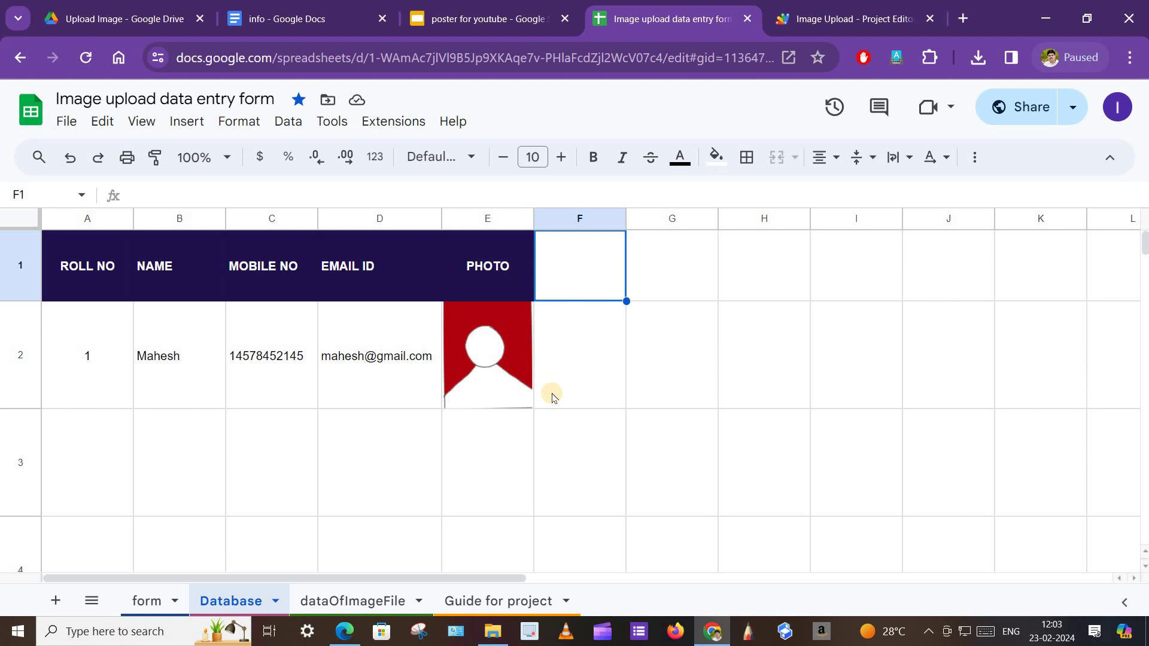
{"action": "left_click", "coordinate": [345, 601]}
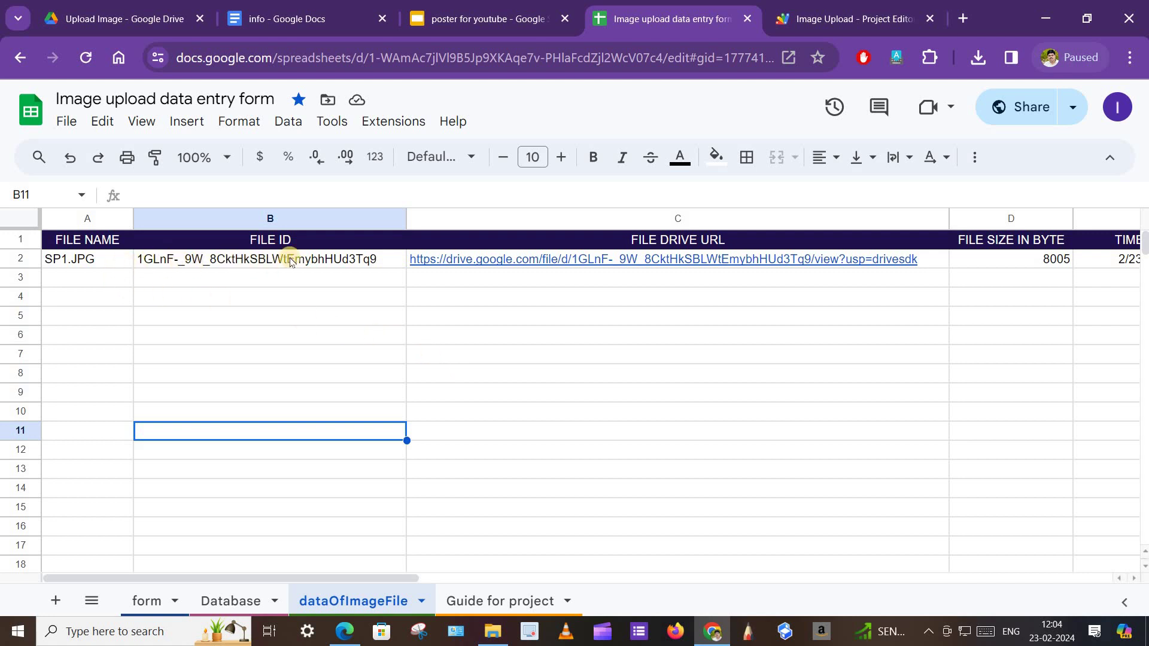
{"action": "left_click_drag", "start_coordinate": [292, 577], "coordinate": [436, 565]}
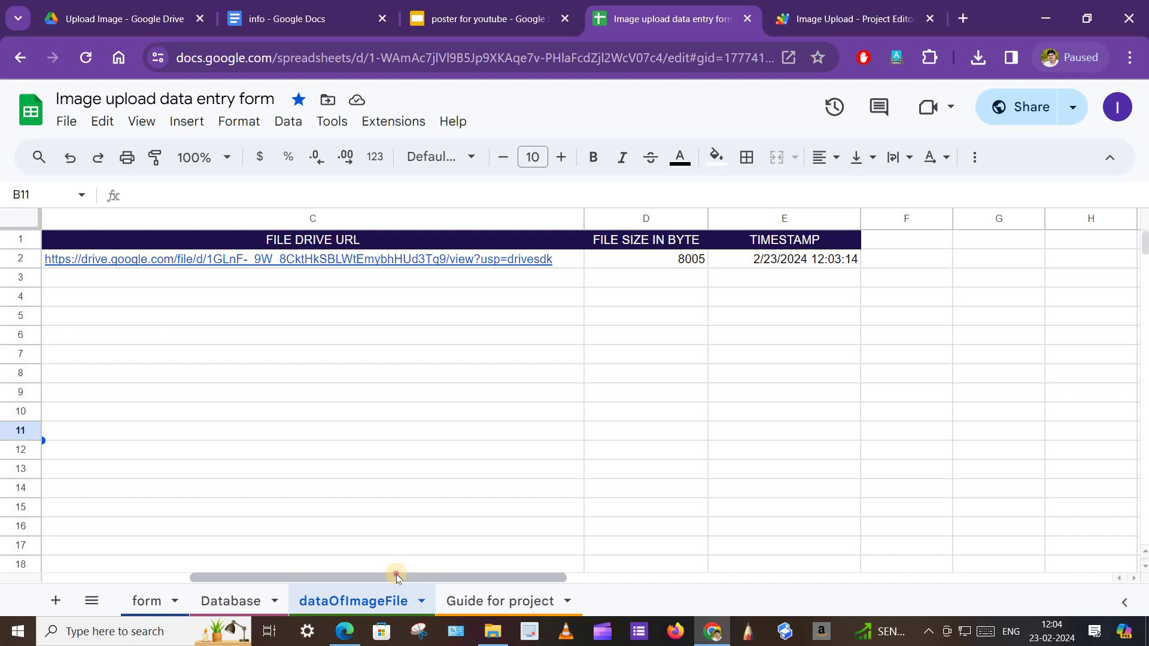
{"action": "left_click_drag", "start_coordinate": [392, 578], "coordinate": [110, 592]}
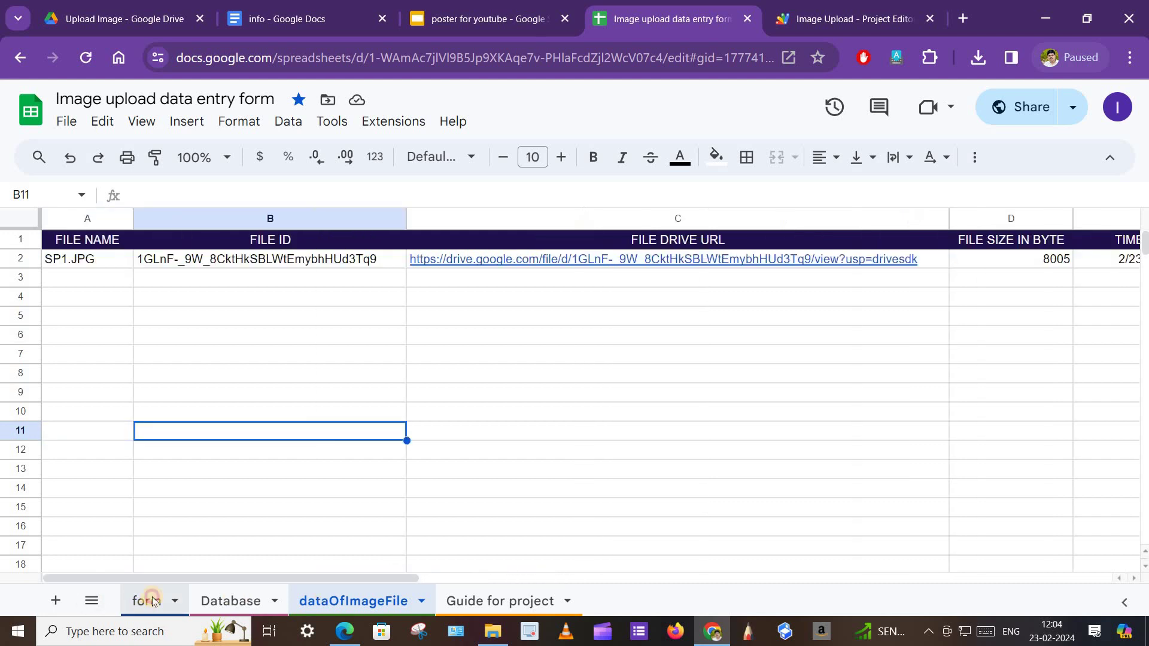
{"action": "left_click", "coordinate": [142, 603]}
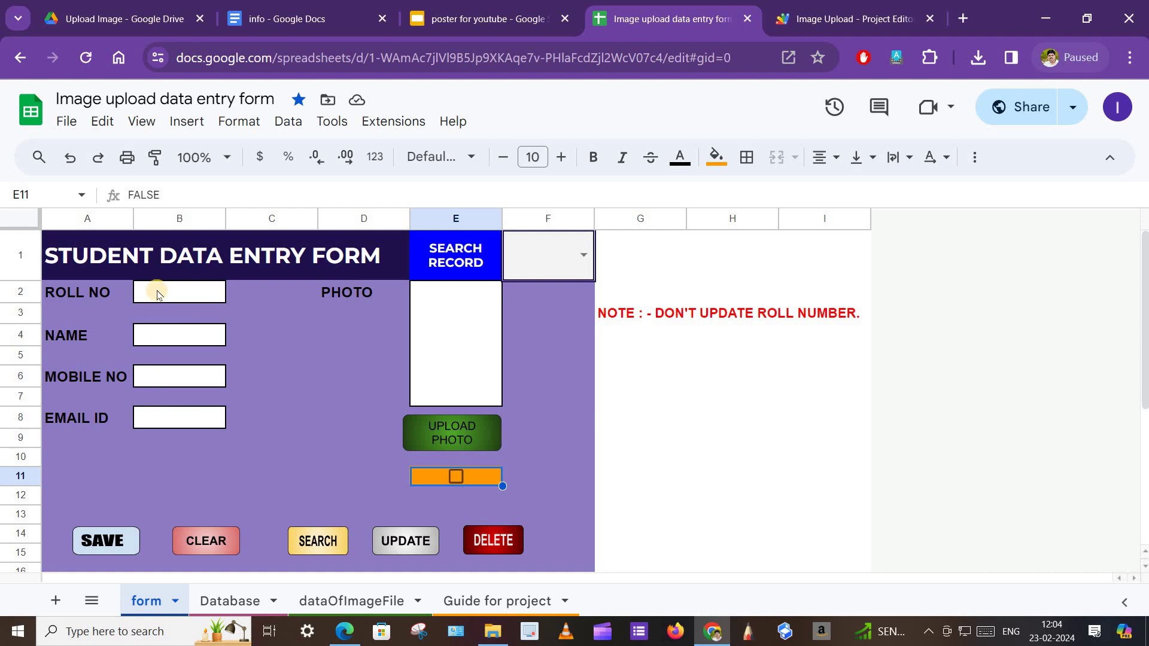
Enter roll number 2 with the student's name, mobile number and e-mail address.
{"action": "left_click", "coordinate": [158, 293]}
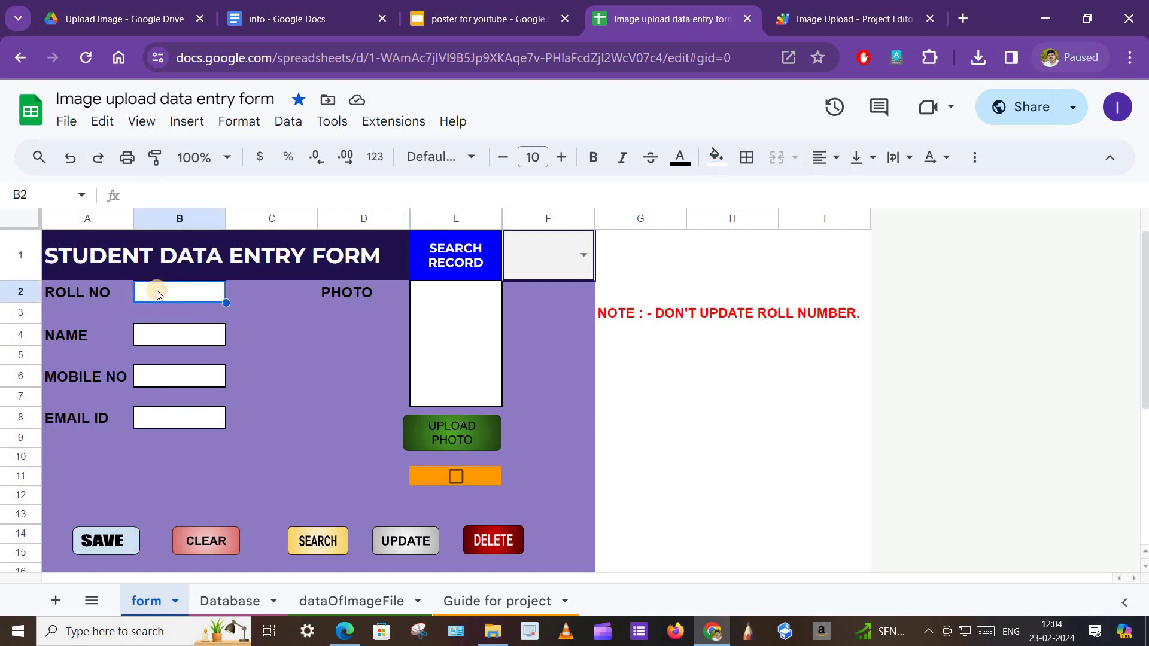
{"action": "type", "text": "2"}
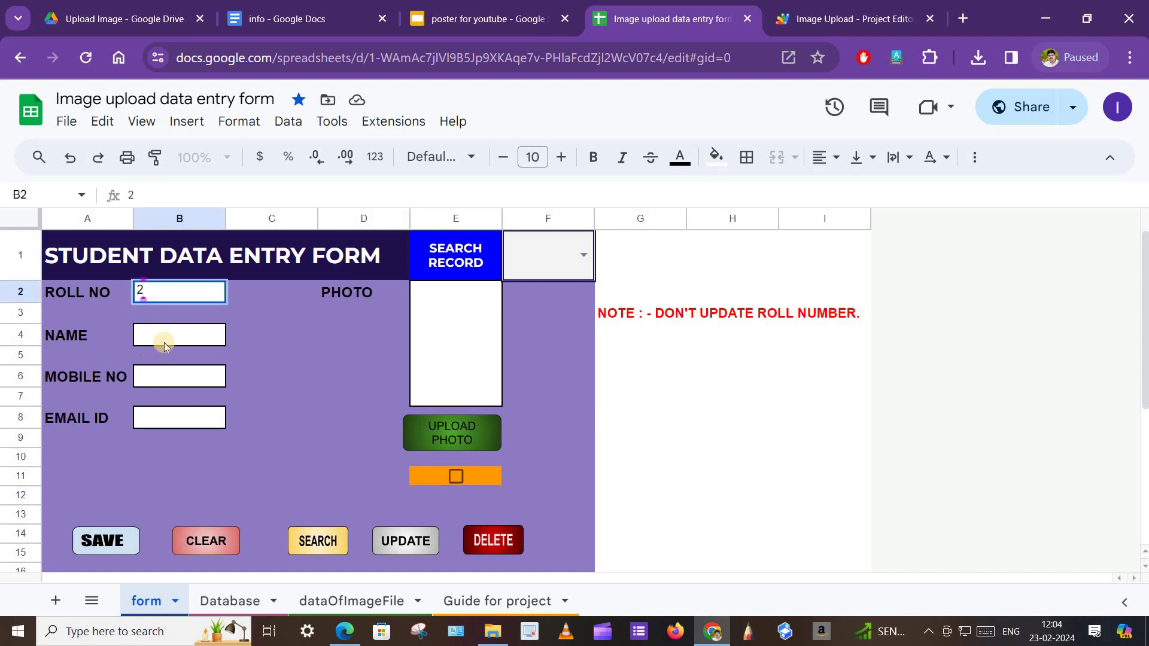
{"action": "left_click", "coordinate": [164, 344]}
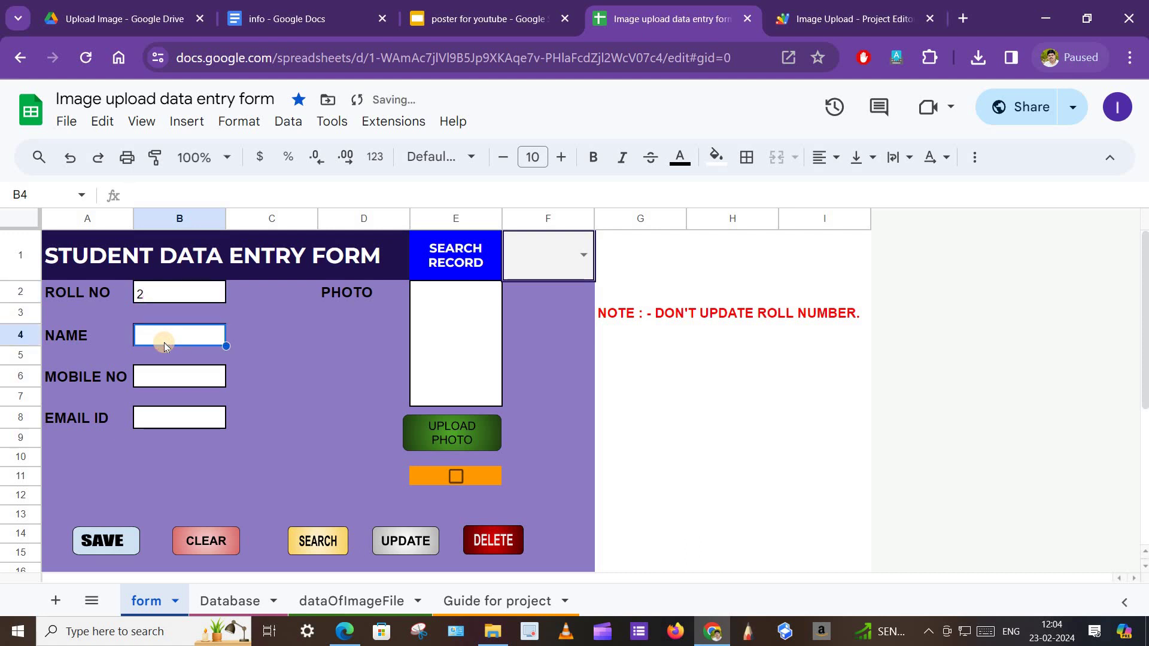
{"action": "type", "text": "John"}
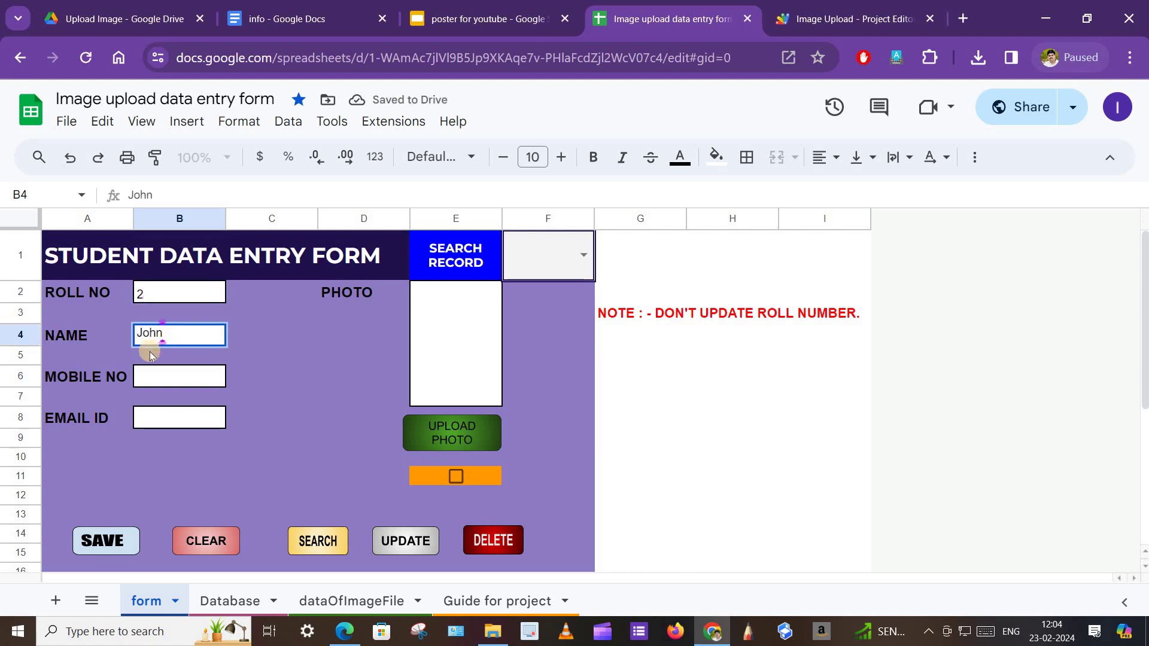
{"action": "left_click", "coordinate": [161, 376]}
{"action": "type", "text": "100"}
{"action": "left_click", "coordinate": [265, 463]}
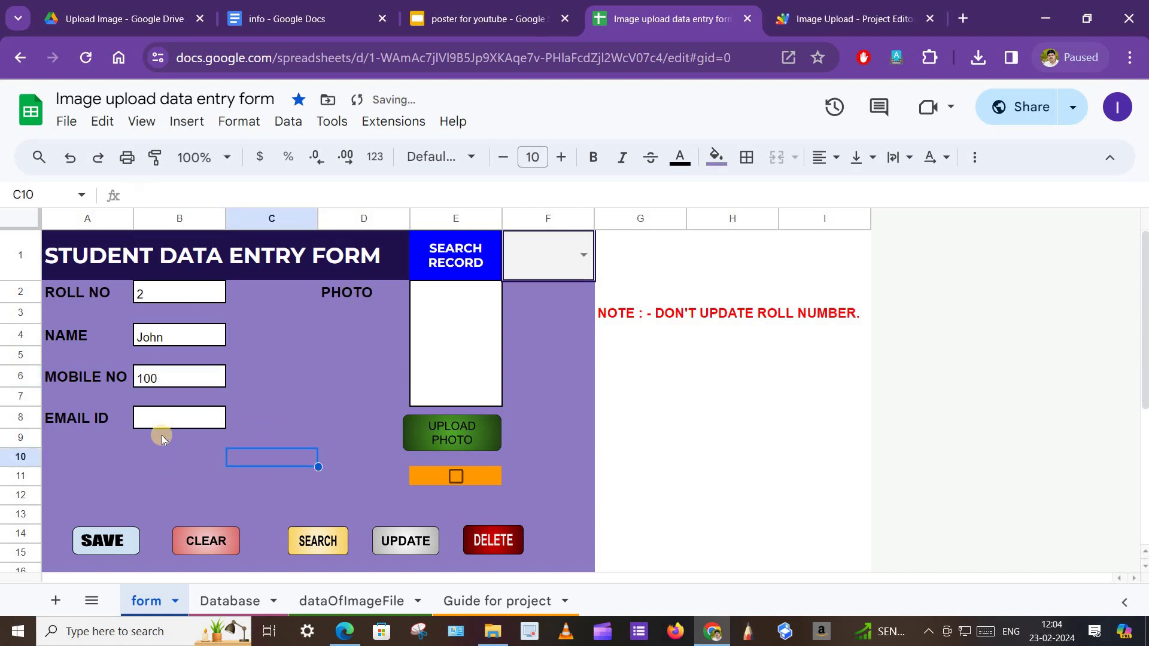
{"action": "left_click", "coordinate": [159, 420]}
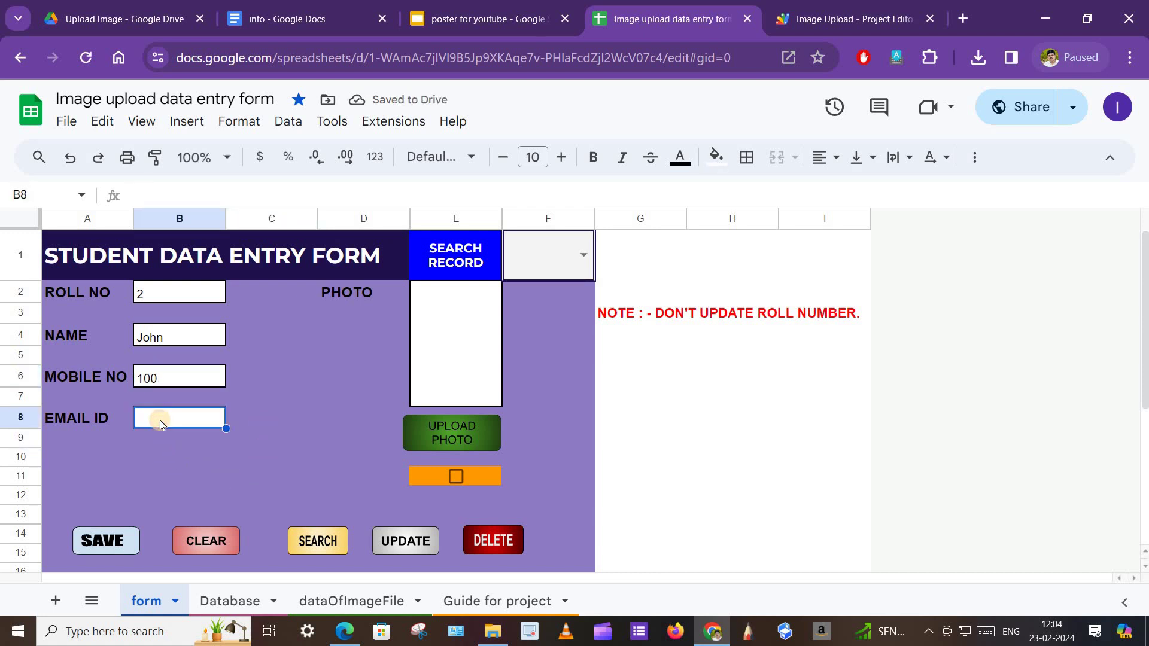
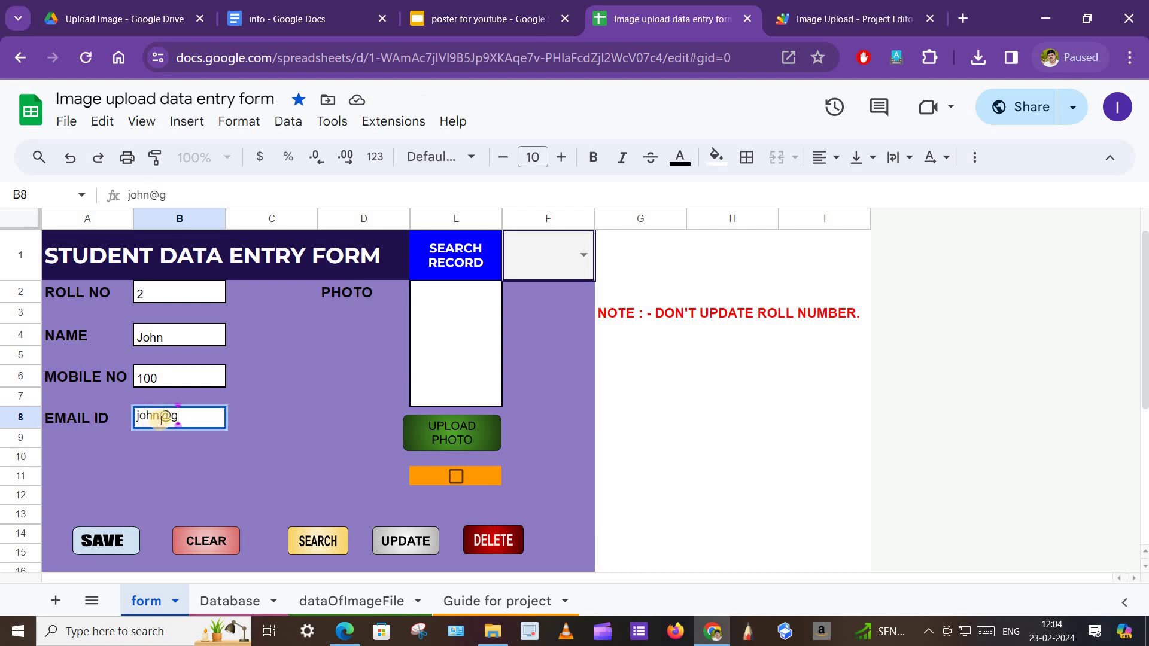
Upload the SP4 photo into the form's photo box and tick the E11 checkbox.
{"action": "left_click", "coordinate": [548, 454]}
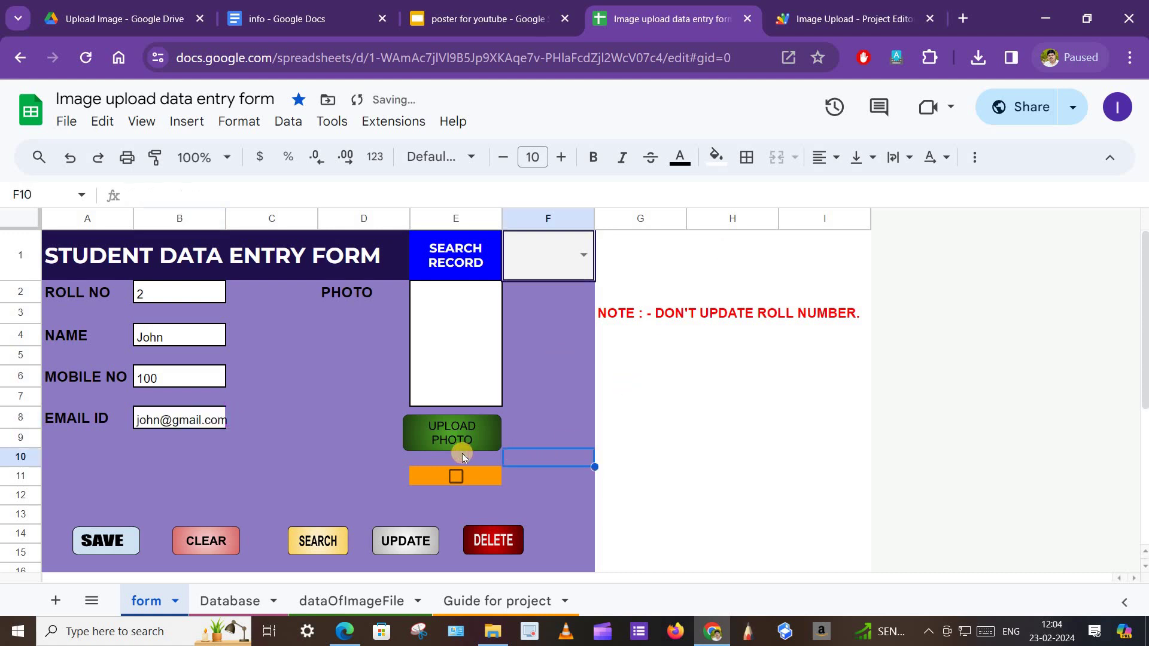
{"action": "left_click", "coordinate": [455, 443]}
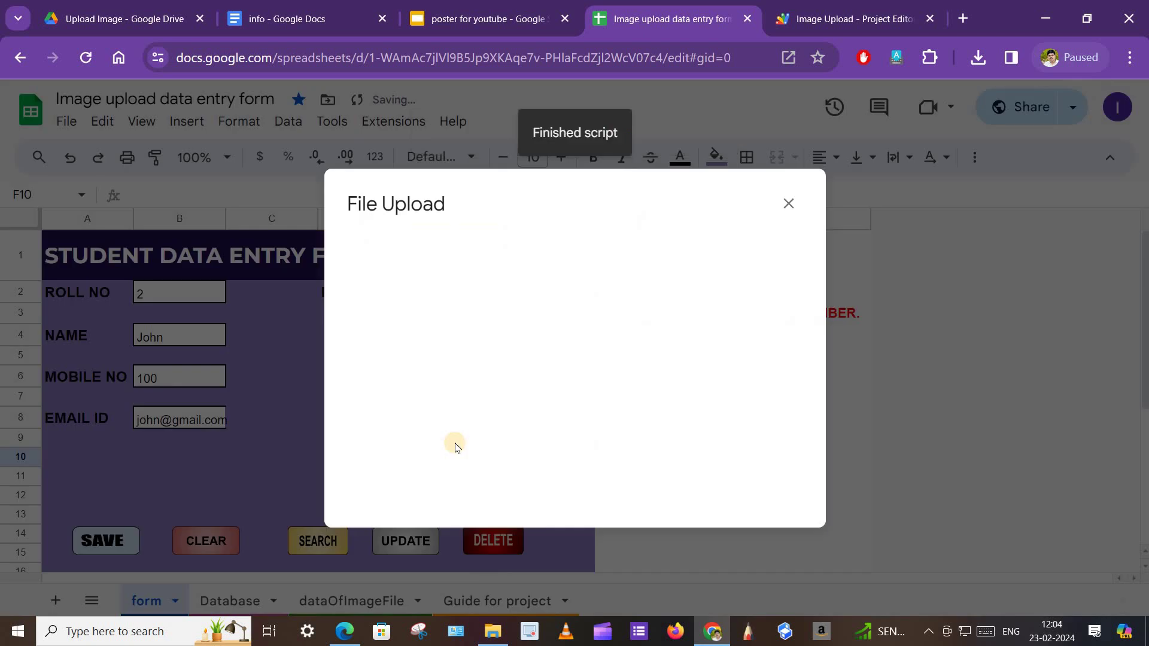
{"action": "left_click", "coordinate": [398, 249]}
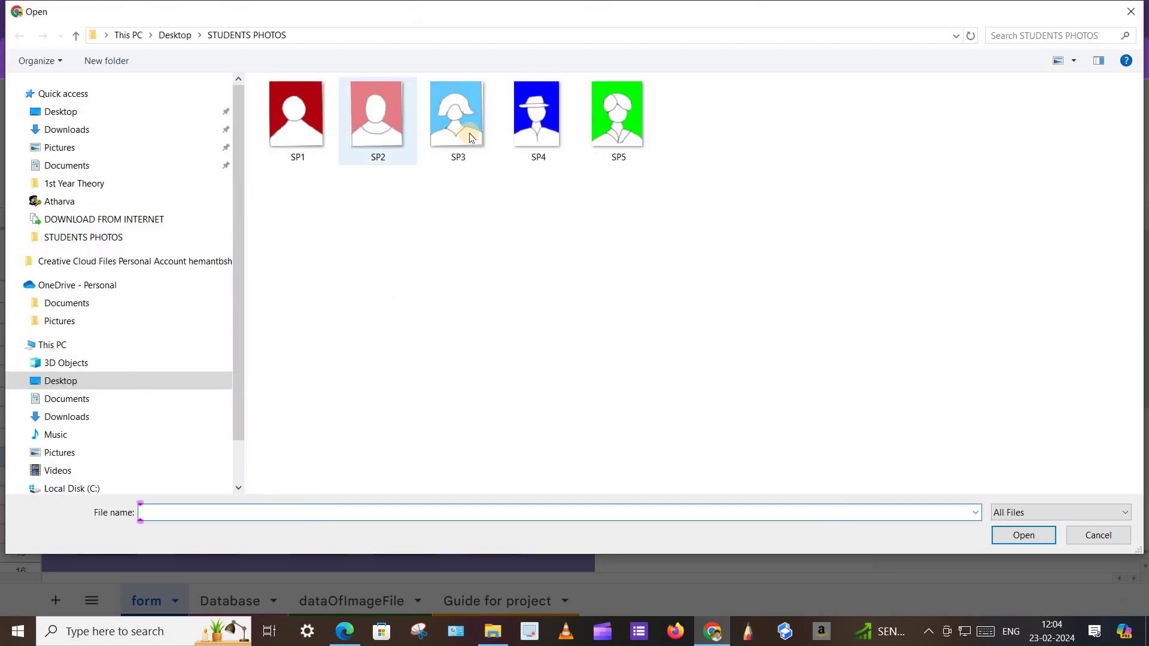
{"action": "left_click", "coordinate": [528, 117]}
{"action": "left_click", "coordinate": [1022, 536]}
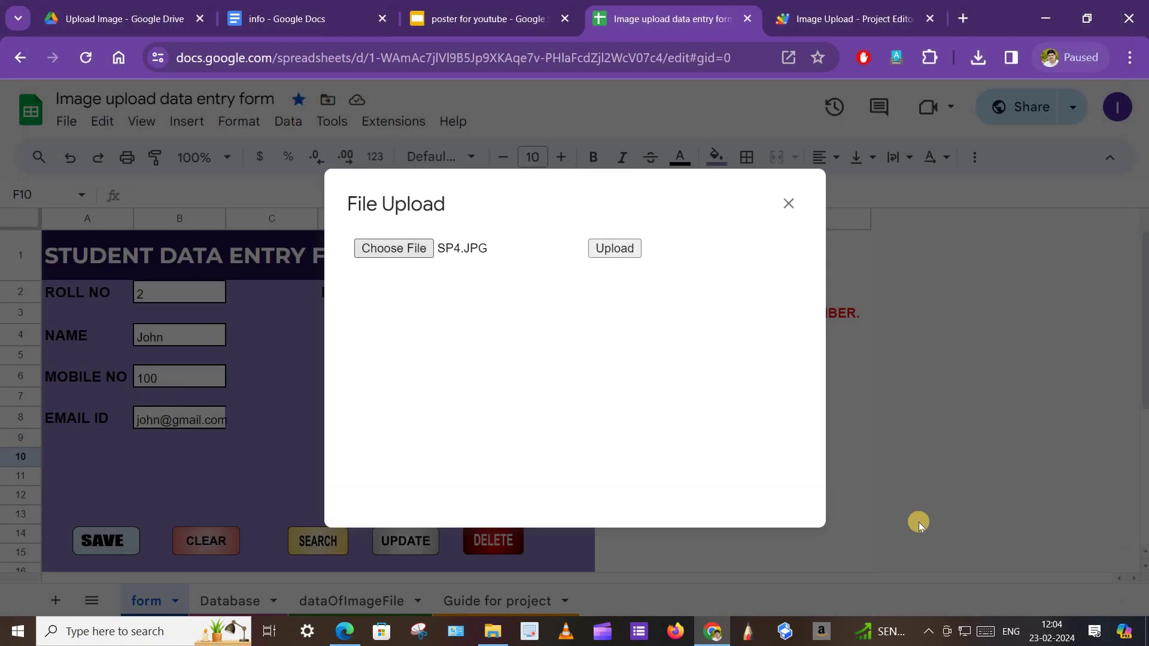
{"action": "left_click", "coordinate": [631, 250]}
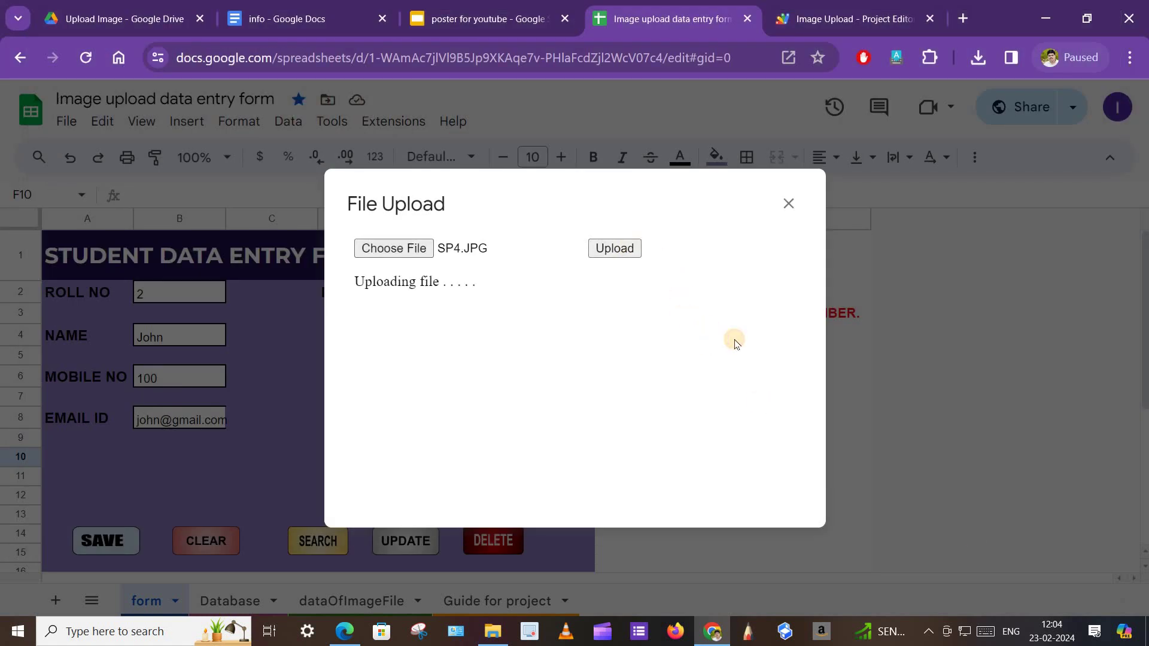
{"action": "left_click", "coordinate": [788, 204]}
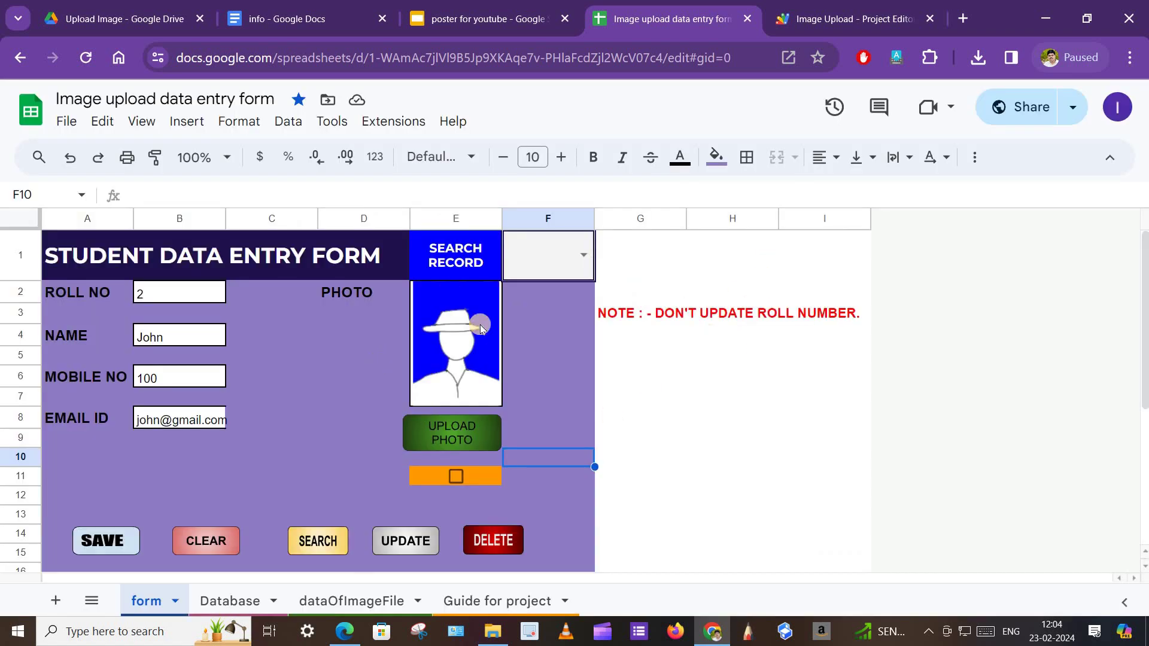
{"action": "left_click", "coordinate": [457, 477]}
Save roll number 2's record, confirm it on the Database sheet, and return to the form.
{"action": "left_click", "coordinate": [106, 548]}
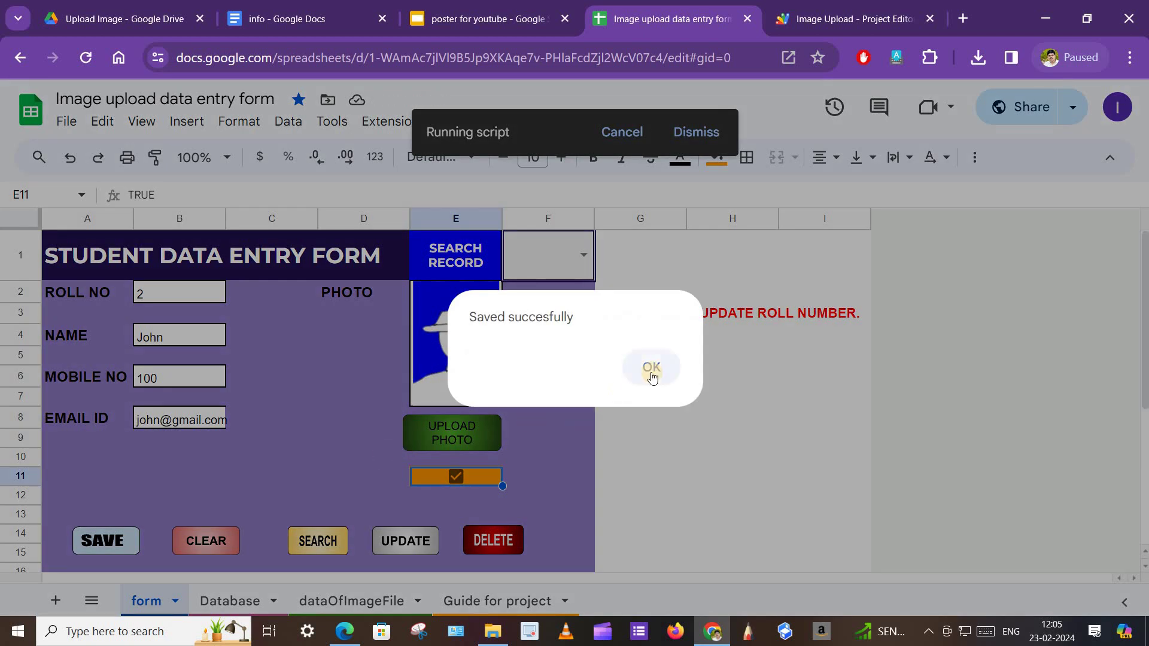
{"action": "left_click", "coordinate": [651, 369]}
{"action": "left_click", "coordinate": [237, 600]}
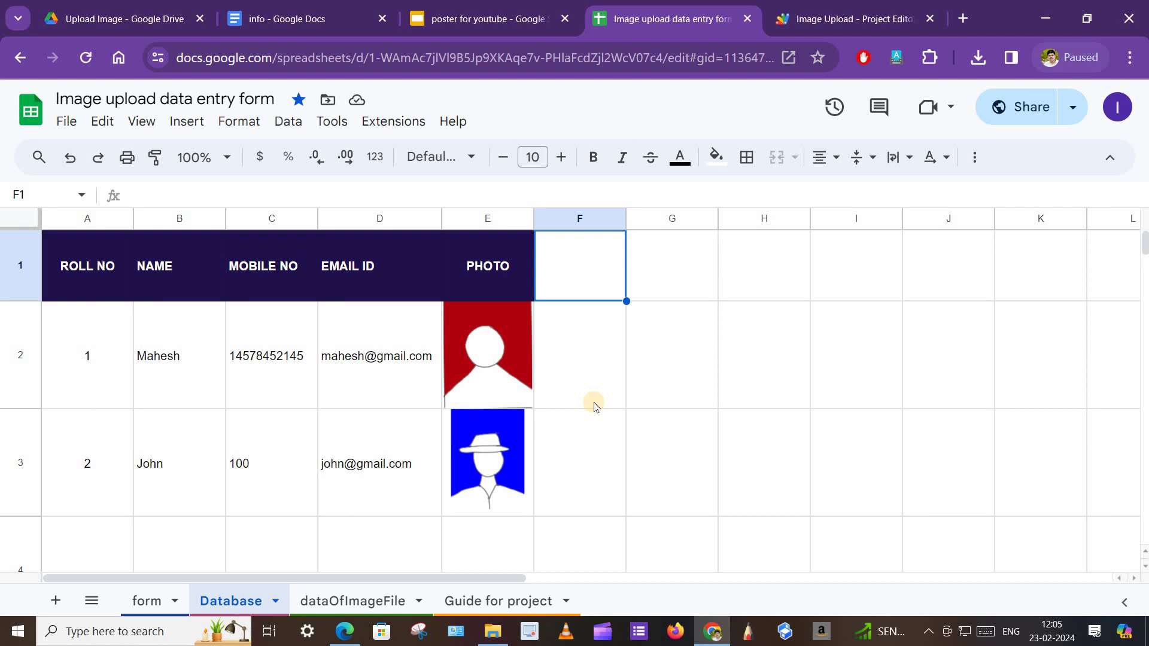
{"action": "left_click", "coordinate": [147, 601]}
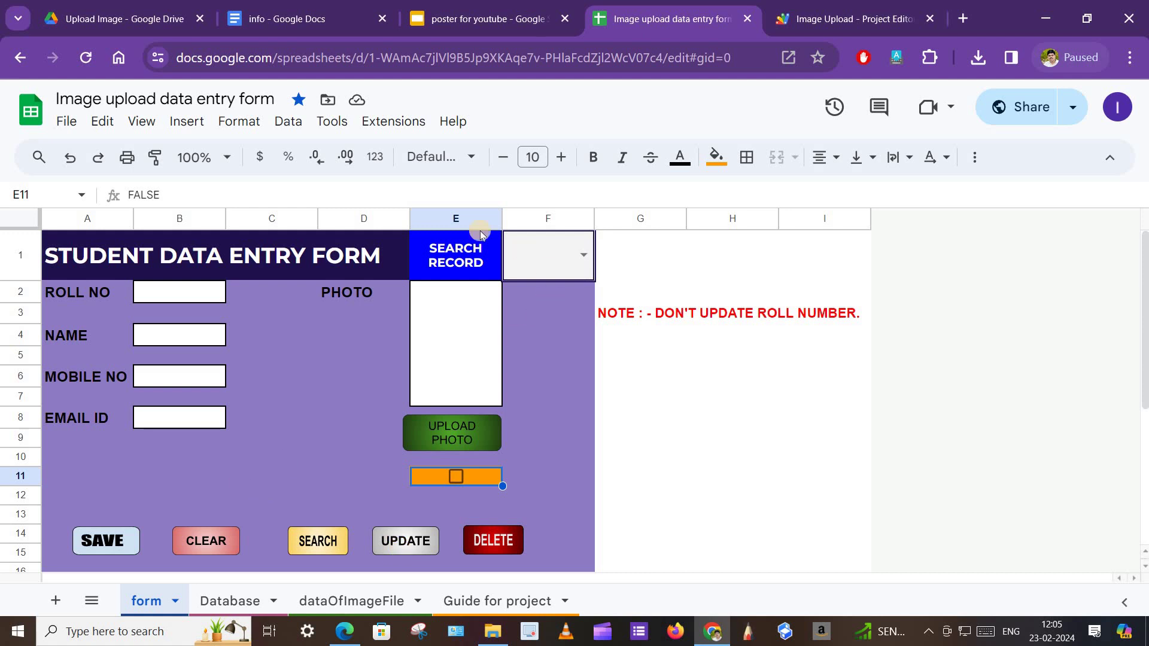
{"action": "left_click", "coordinate": [580, 255]}
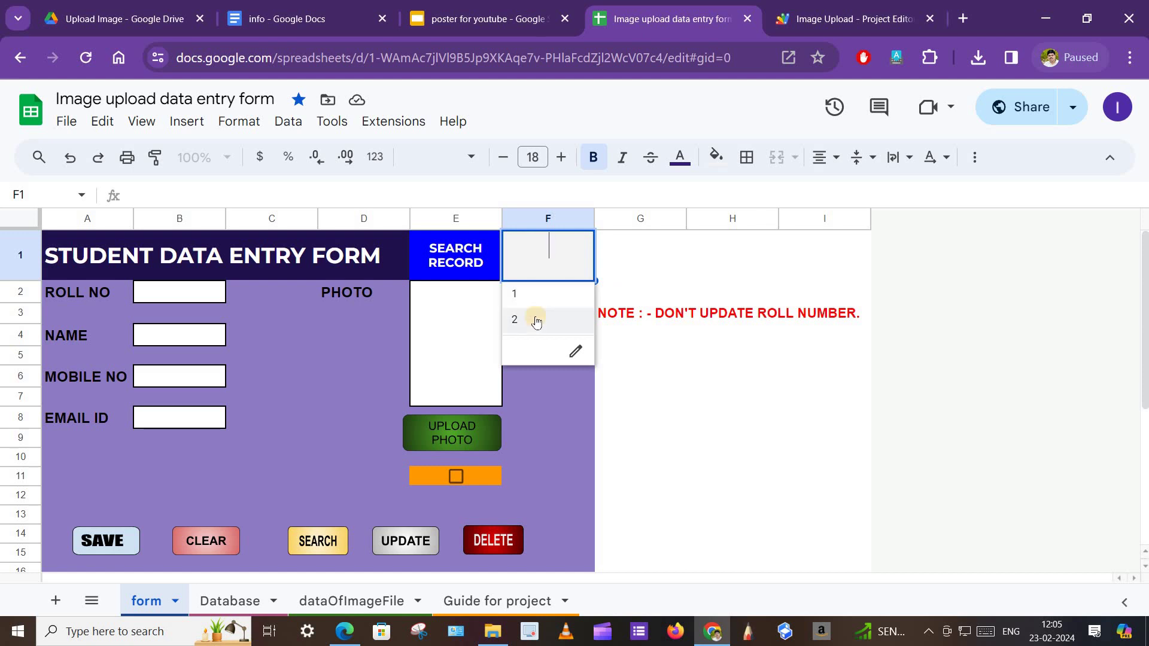
Search roll number 2 to load its record, then select its mobile number cell B6.
{"action": "left_click", "coordinate": [536, 320]}
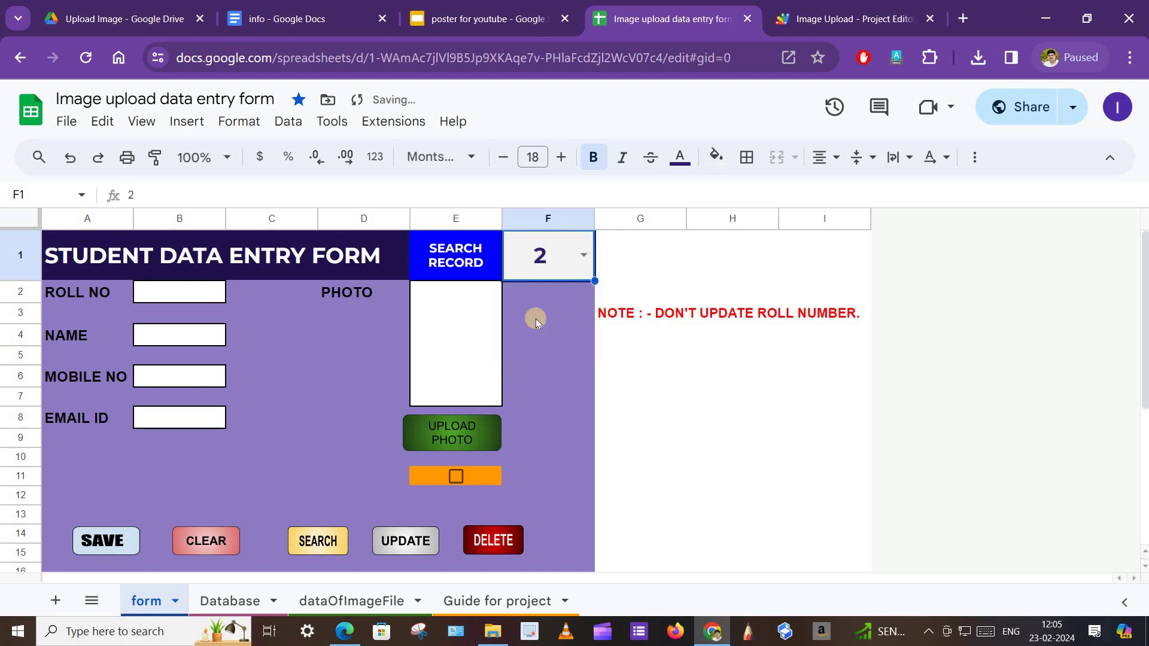
{"action": "left_click", "coordinate": [313, 546]}
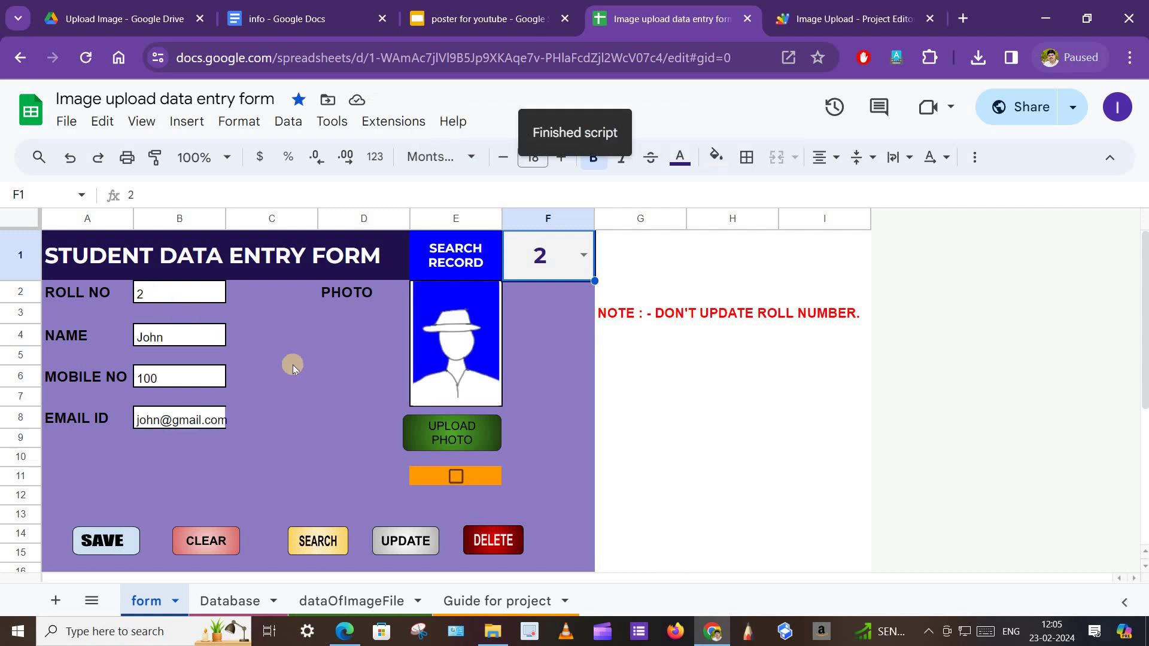
{"action": "left_click", "coordinate": [167, 378]}
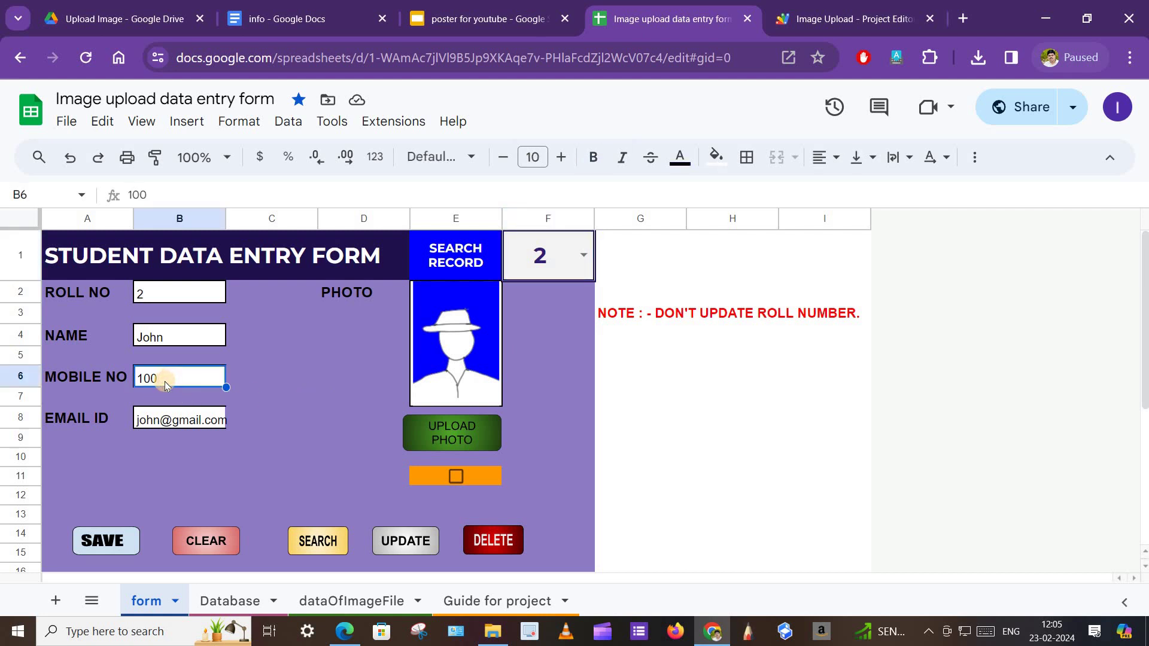
Replace the mobile number in B6 with the new number.
{"action": "double_click", "coordinate": [164, 380]}
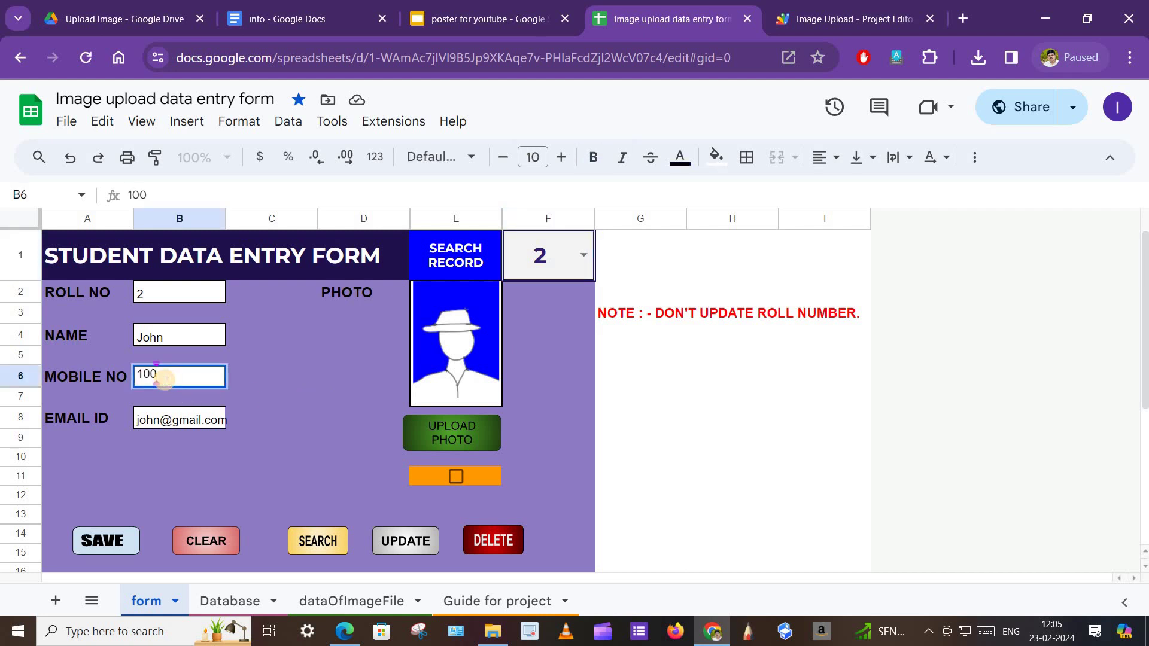
{"action": "key", "text": "BackSpace"}
{"action": "key", "text": "BackSpace"}
{"action": "key", "text": "BackSpace"}
{"action": "type", "text": "500"}
{"action": "left_click", "coordinate": [264, 445]}
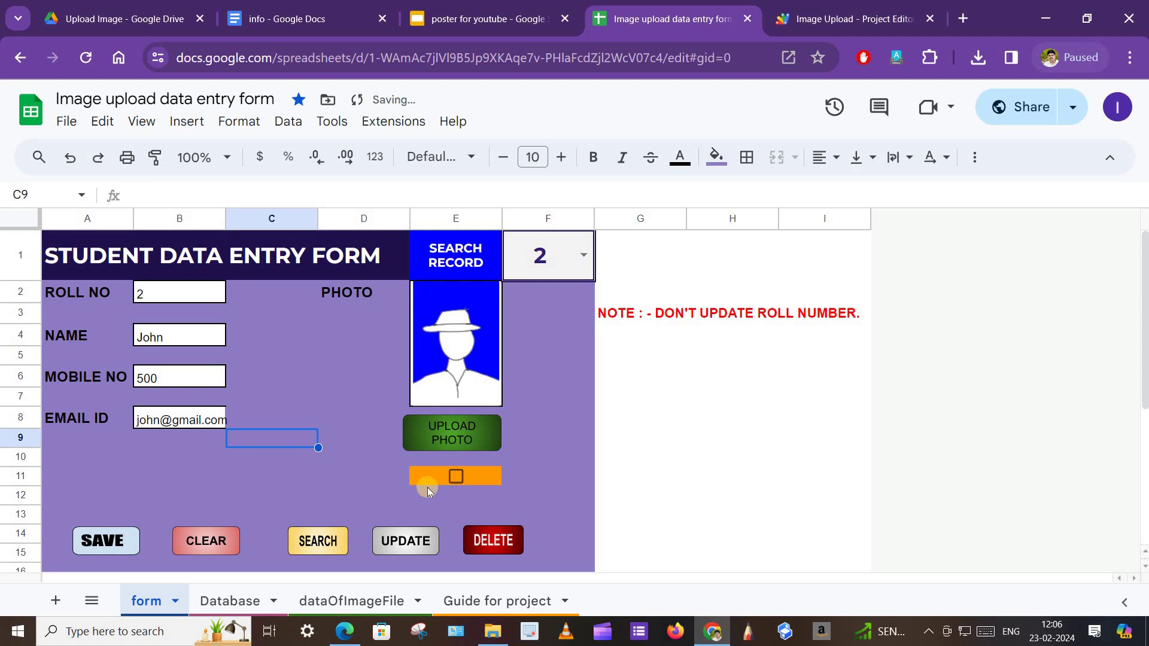
Tick E11, update roll number 2's record, and verify the change on the Database sheet.
{"action": "left_click", "coordinate": [455, 479]}
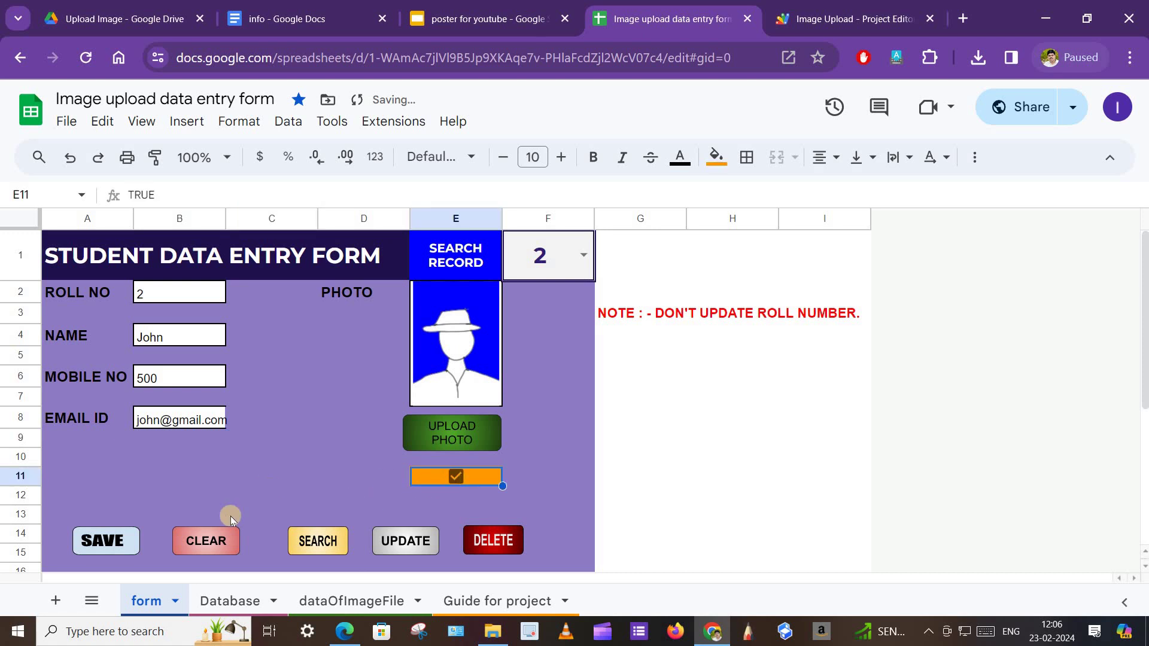
{"action": "left_click", "coordinate": [403, 545]}
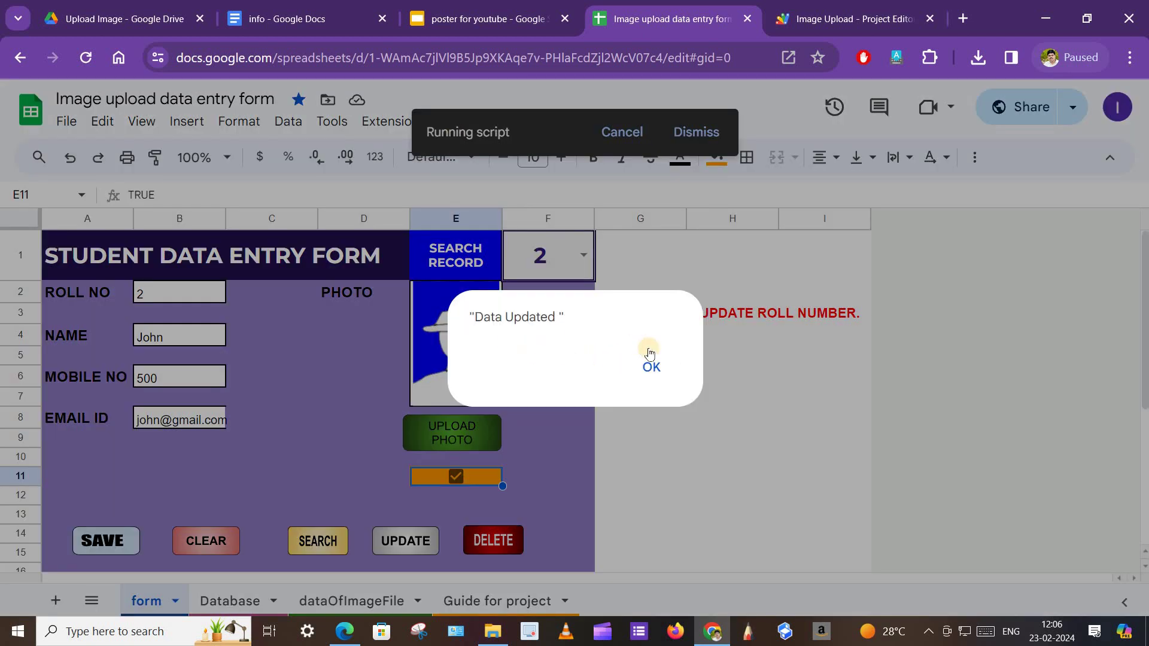
{"action": "left_click", "coordinate": [651, 366]}
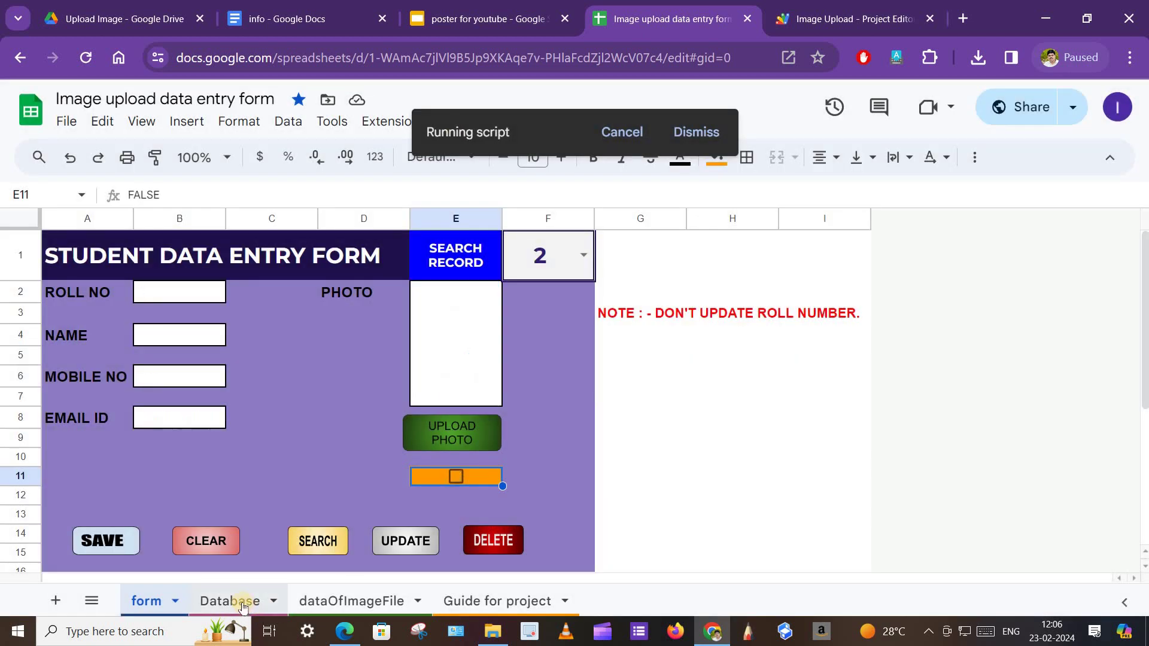
{"action": "left_click", "coordinate": [243, 604]}
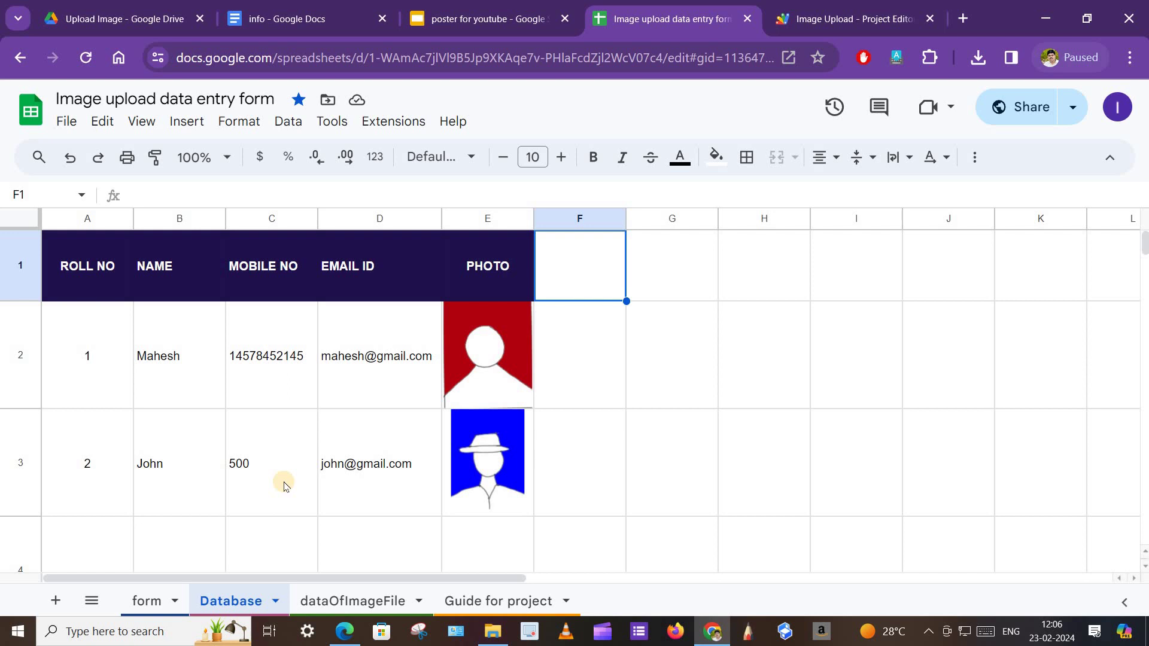
{"action": "left_click", "coordinate": [146, 601]}
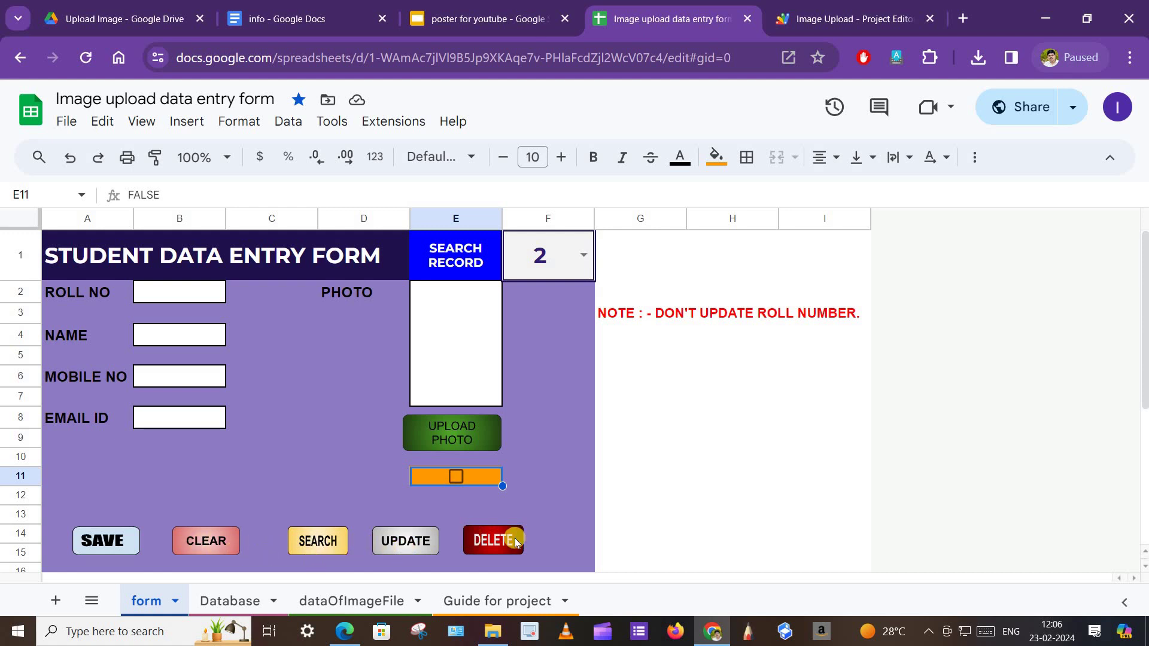
Search roll number 1 to load its record and photo, then tick E11.
{"action": "left_click", "coordinate": [583, 257]}
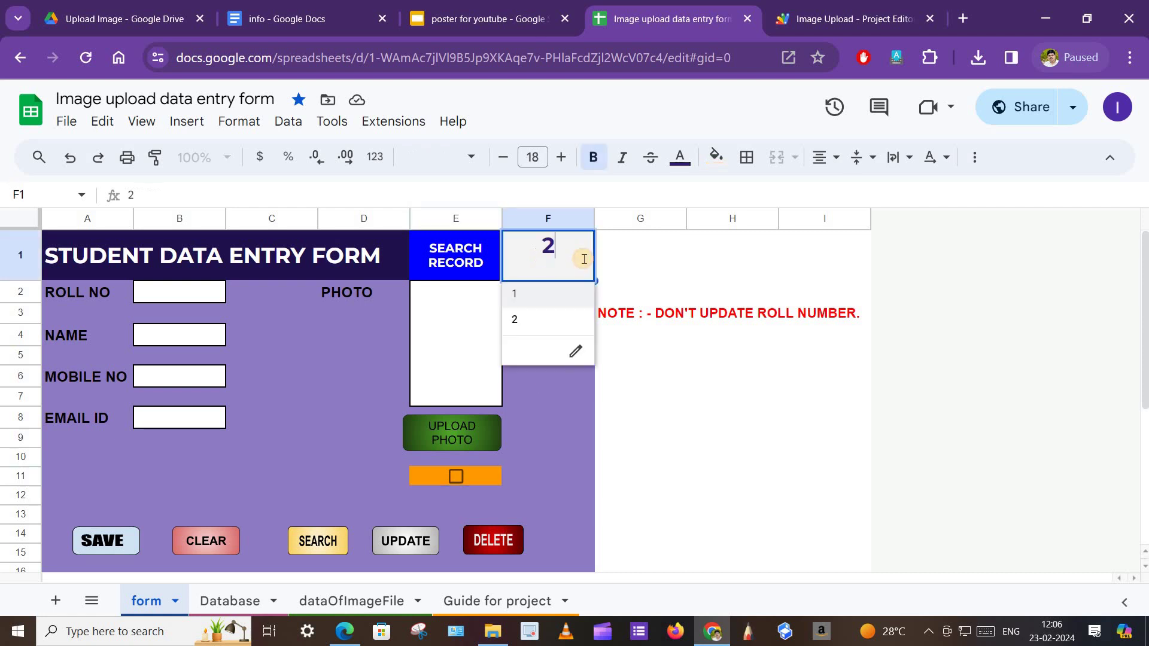
{"action": "left_click", "coordinate": [544, 296]}
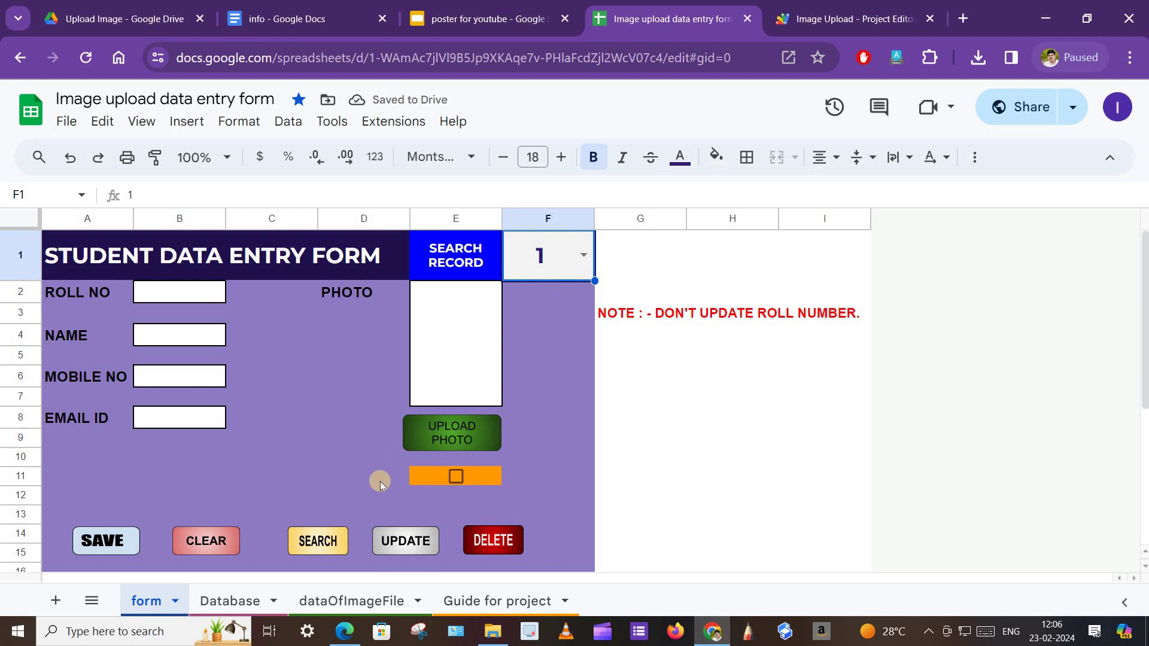
{"action": "left_click", "coordinate": [315, 547]}
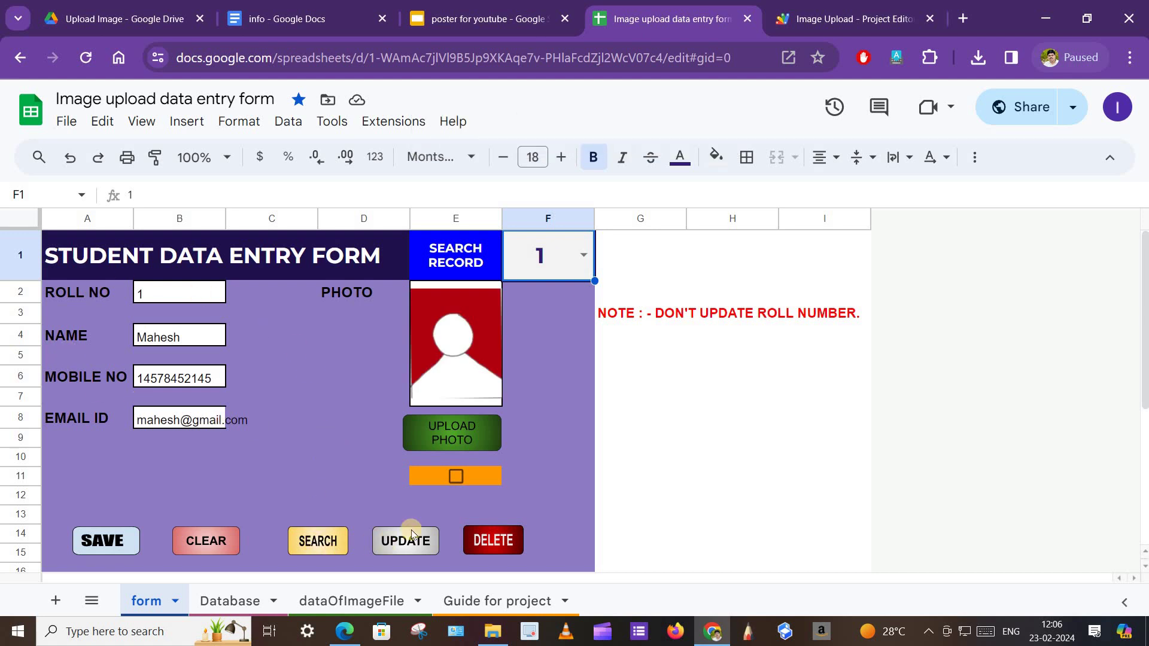
{"action": "left_click", "coordinate": [455, 478]}
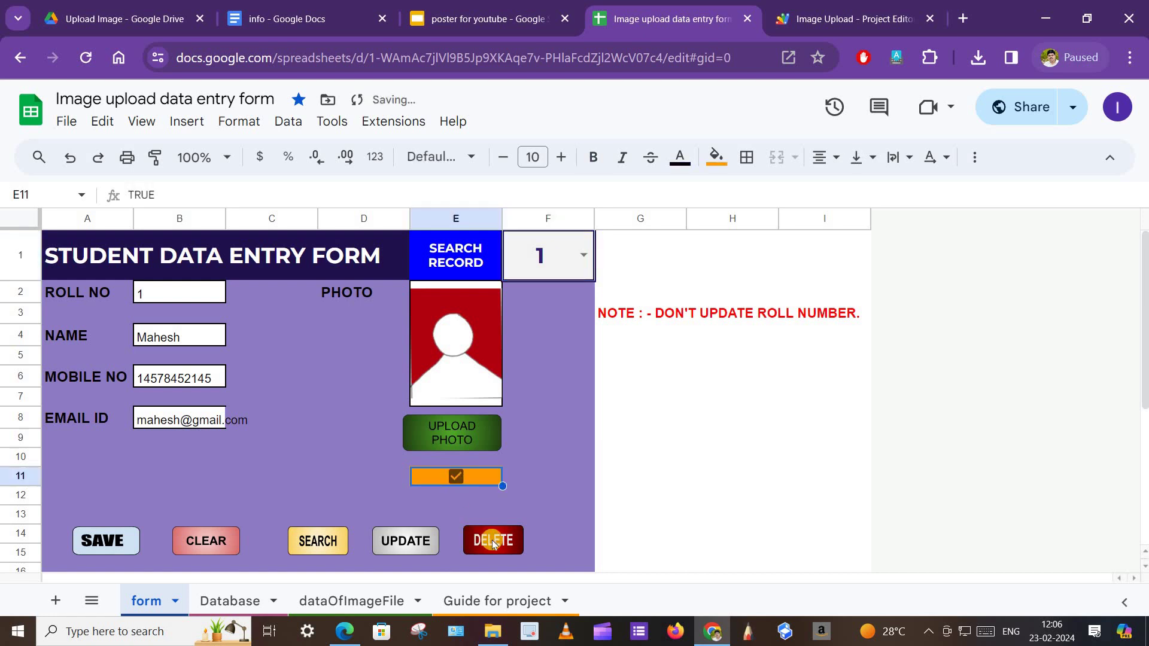
Delete roll number 1's record, confirm Database holds only roll 2, then view the Guide for project sheet.
{"action": "left_click", "coordinate": [493, 541]}
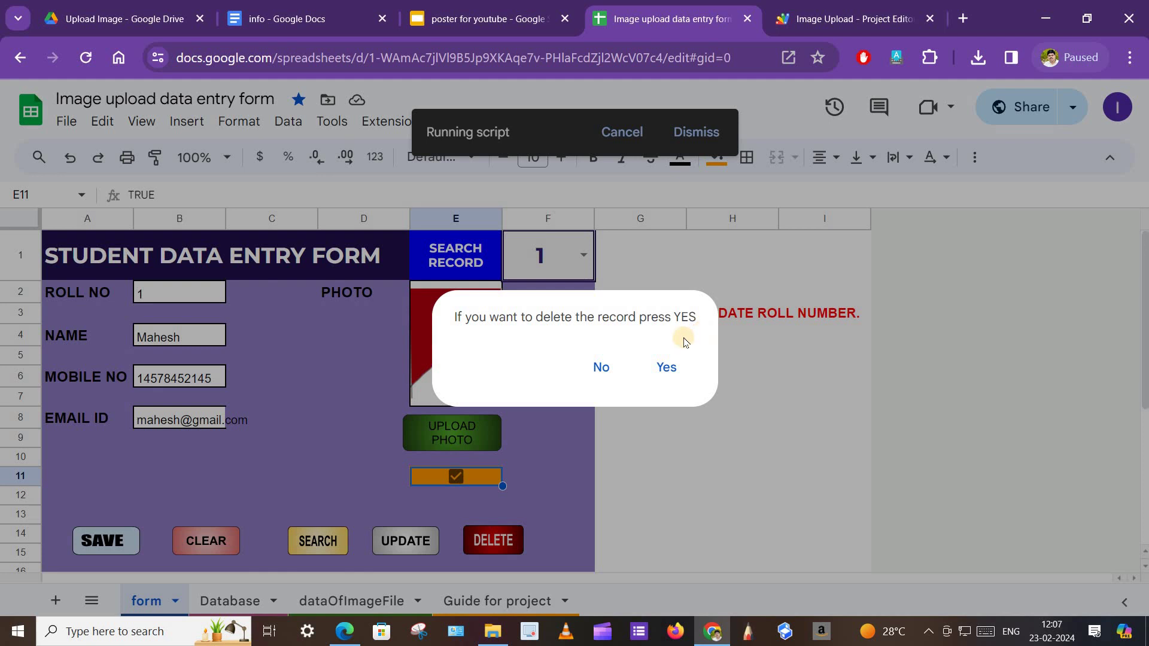
{"action": "left_click", "coordinate": [668, 375]}
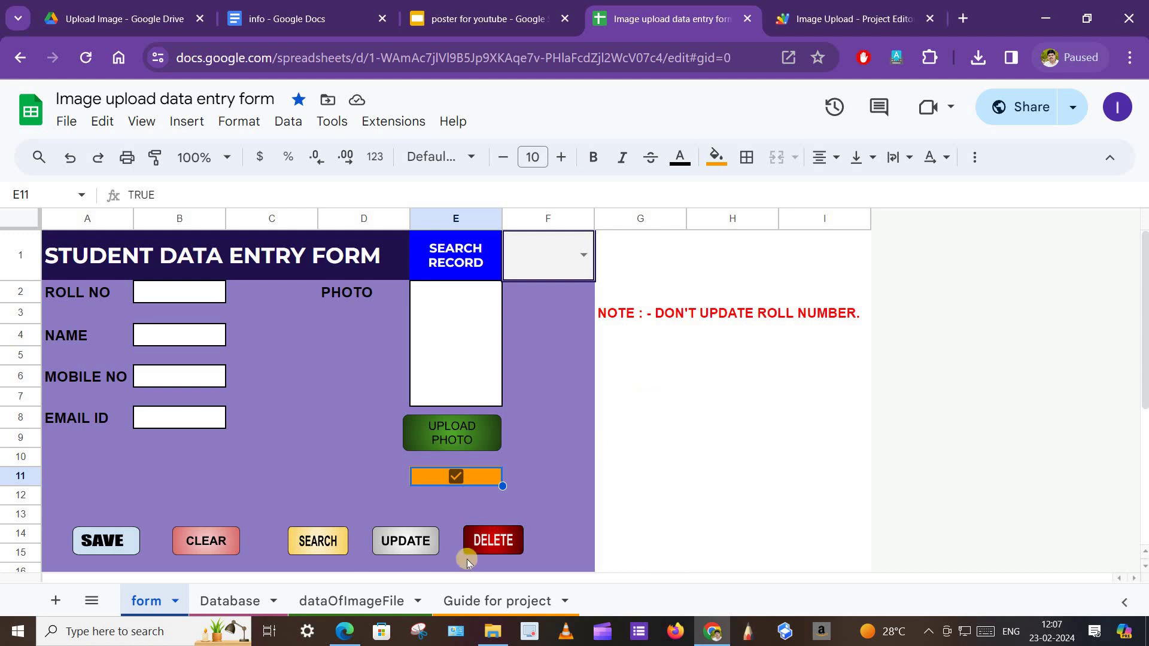
{"action": "left_click", "coordinate": [242, 600]}
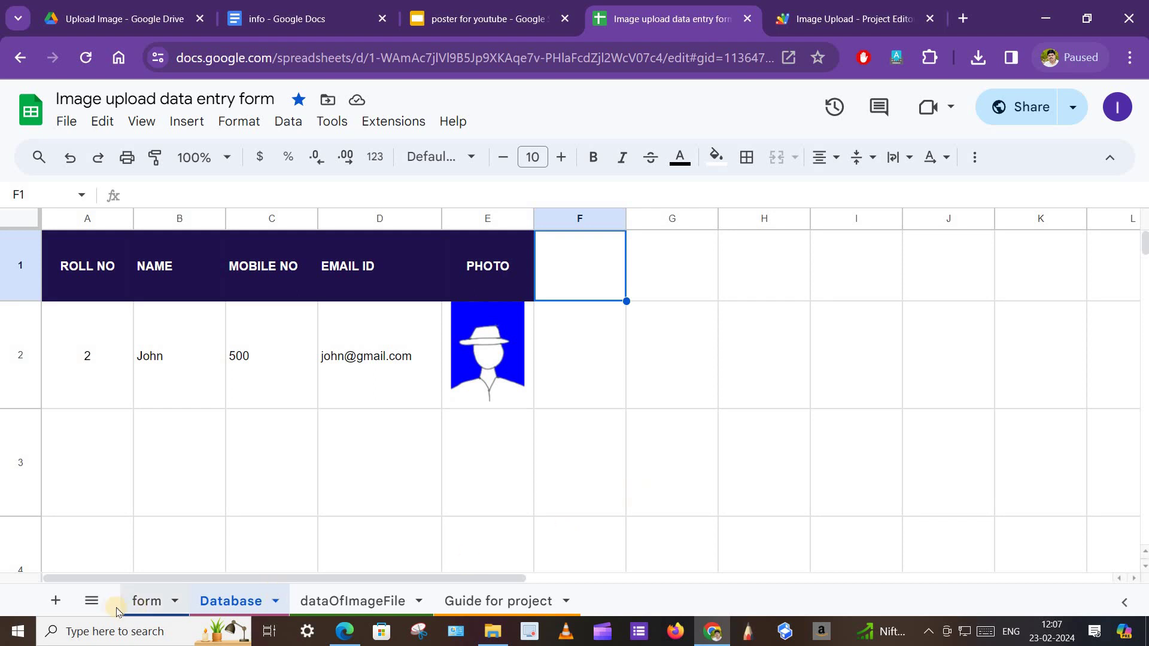
{"action": "left_click", "coordinate": [141, 600]}
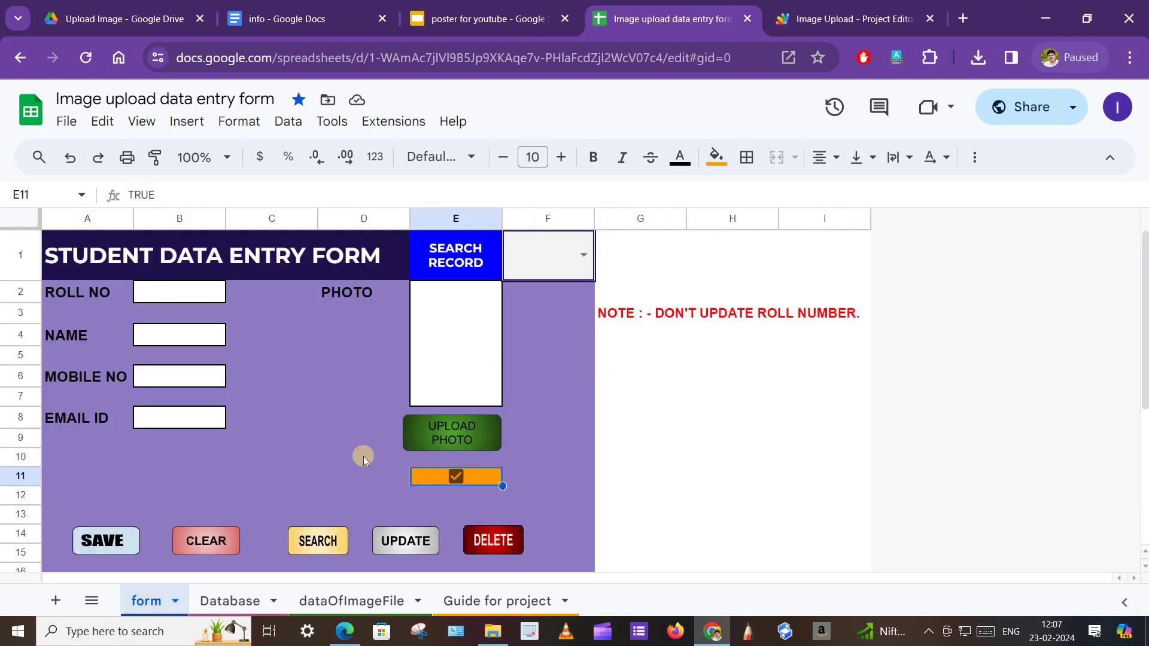
{"action": "left_click", "coordinate": [488, 605]}
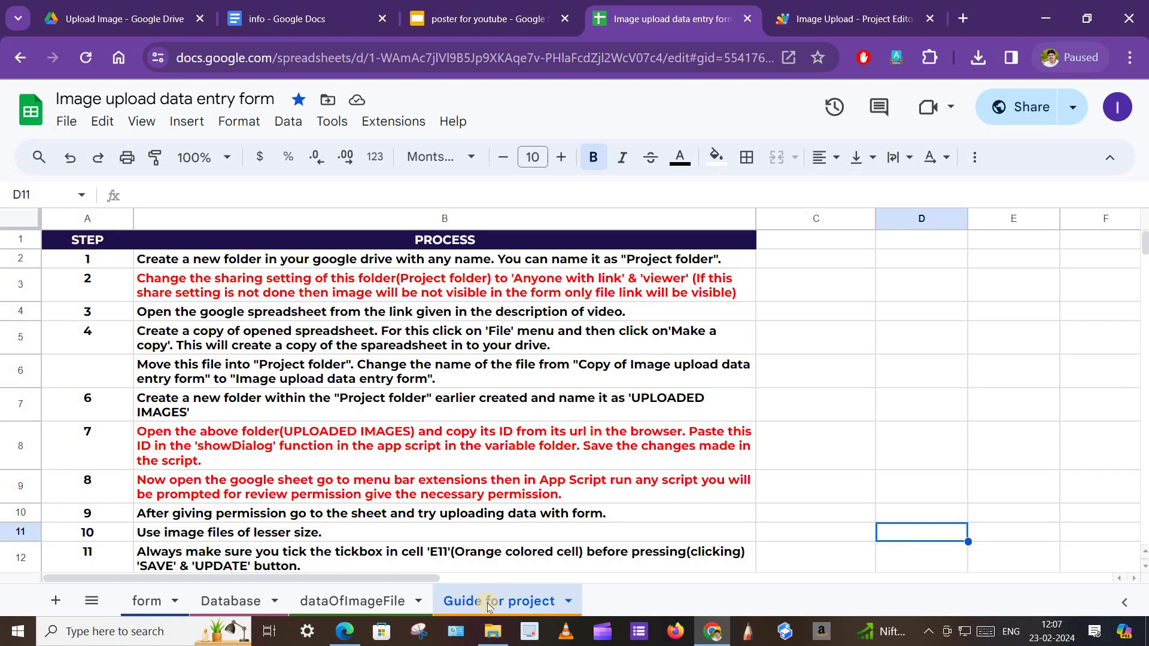
Look over the entry form, then return to the Guide for project sheet.
{"action": "scroll", "coordinate": [282, 431], "scroll_direction": "down", "scroll_amount": 2}
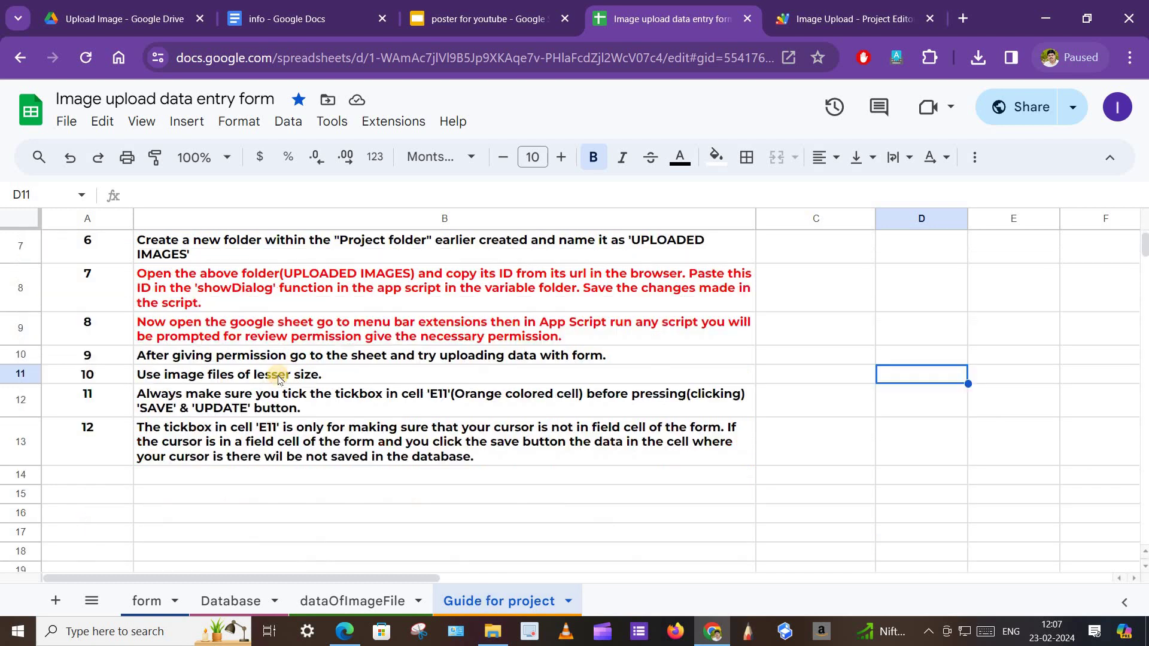
{"action": "scroll", "coordinate": [289, 424], "scroll_direction": "up", "scroll_amount": 2}
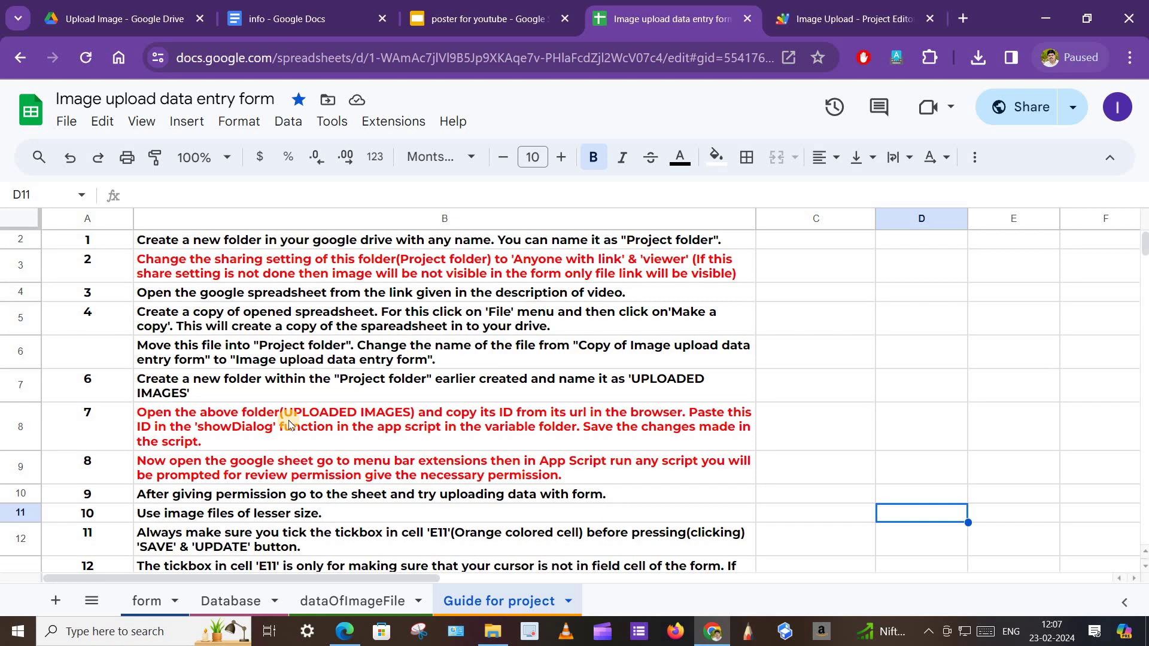
{"action": "left_click", "coordinate": [146, 600]}
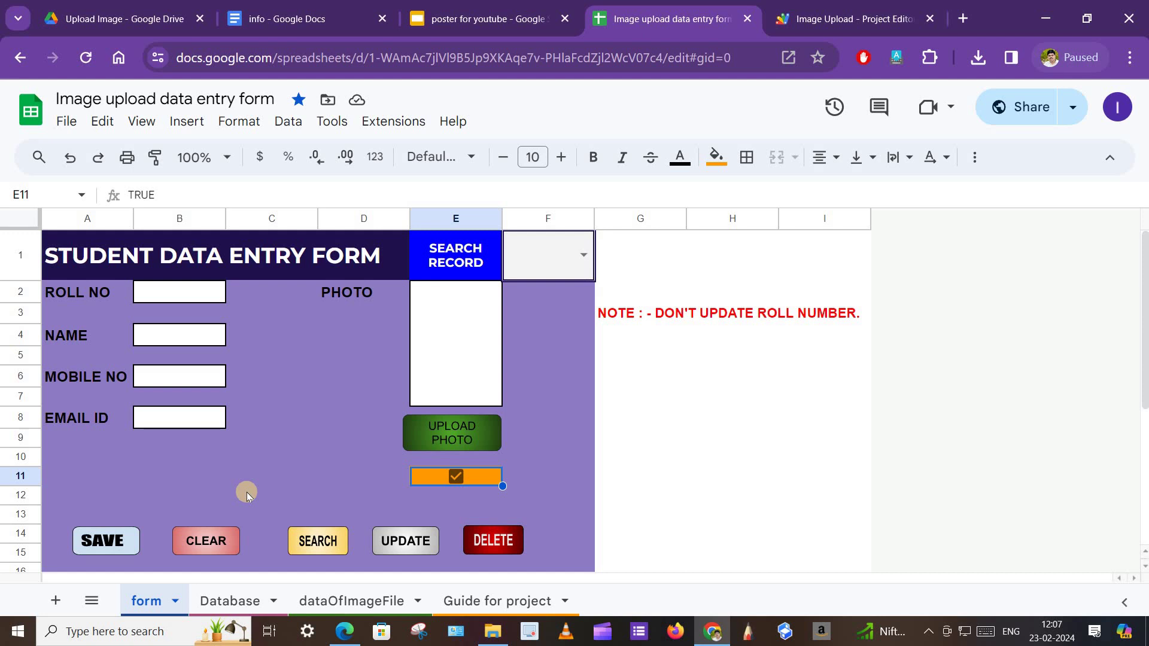
{"action": "left_click", "coordinate": [483, 600]}
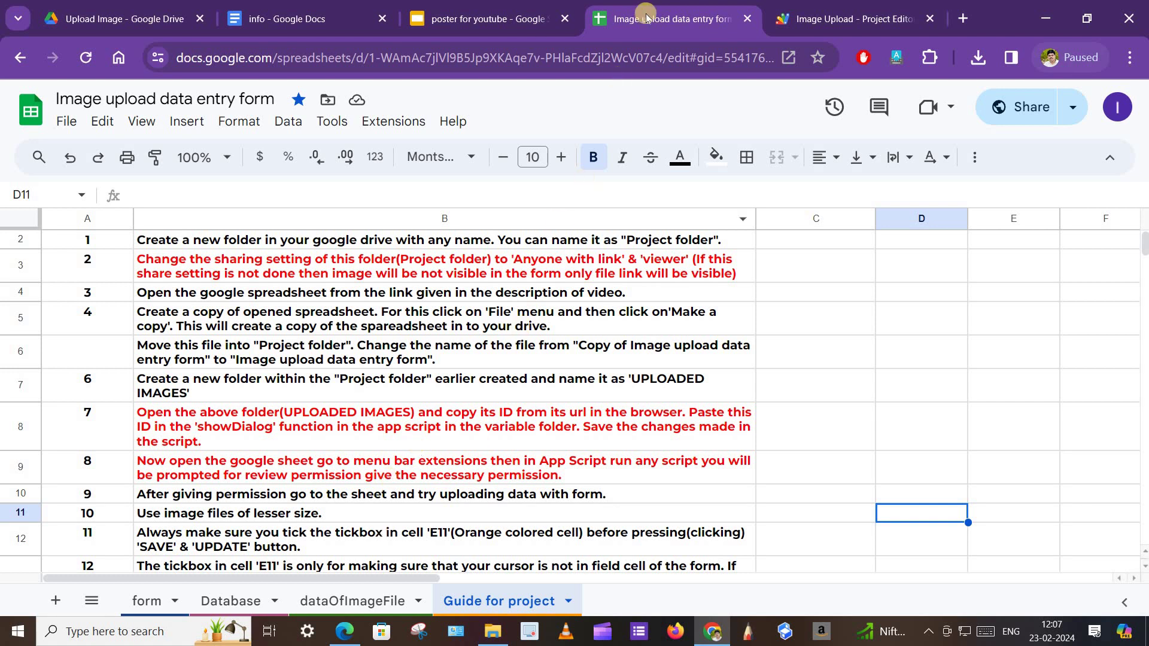
Close the Image Upload Apps Script editor tab, choosing to leave the page.
{"action": "left_click", "coordinate": [930, 18]}
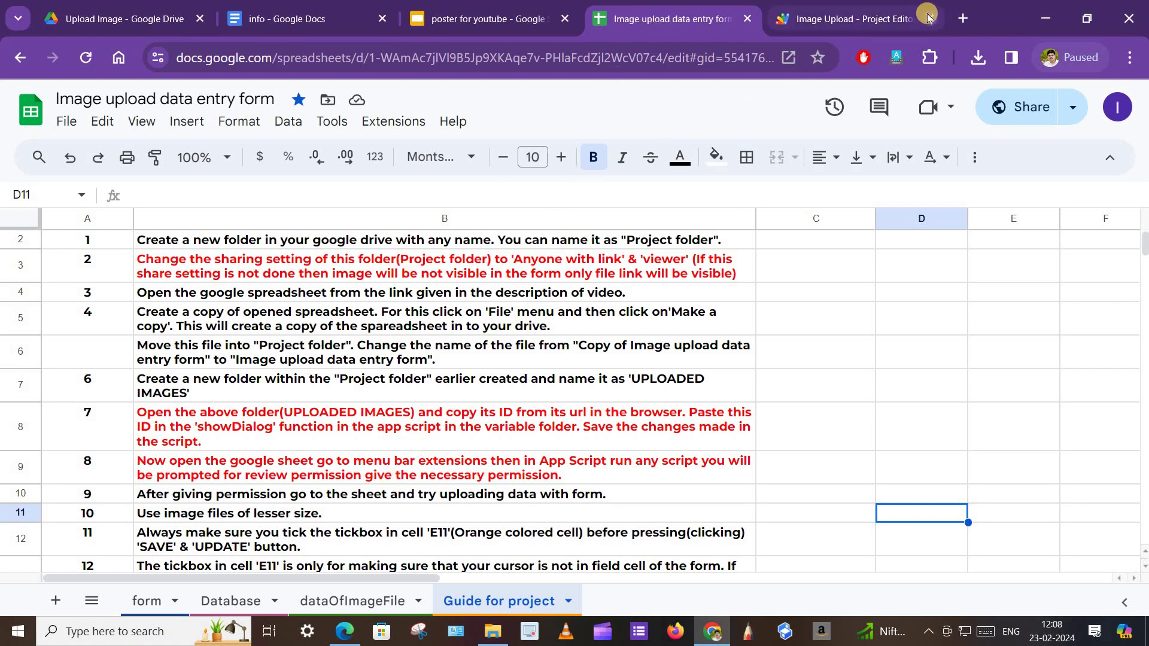
{"action": "left_click", "coordinate": [672, 172]}
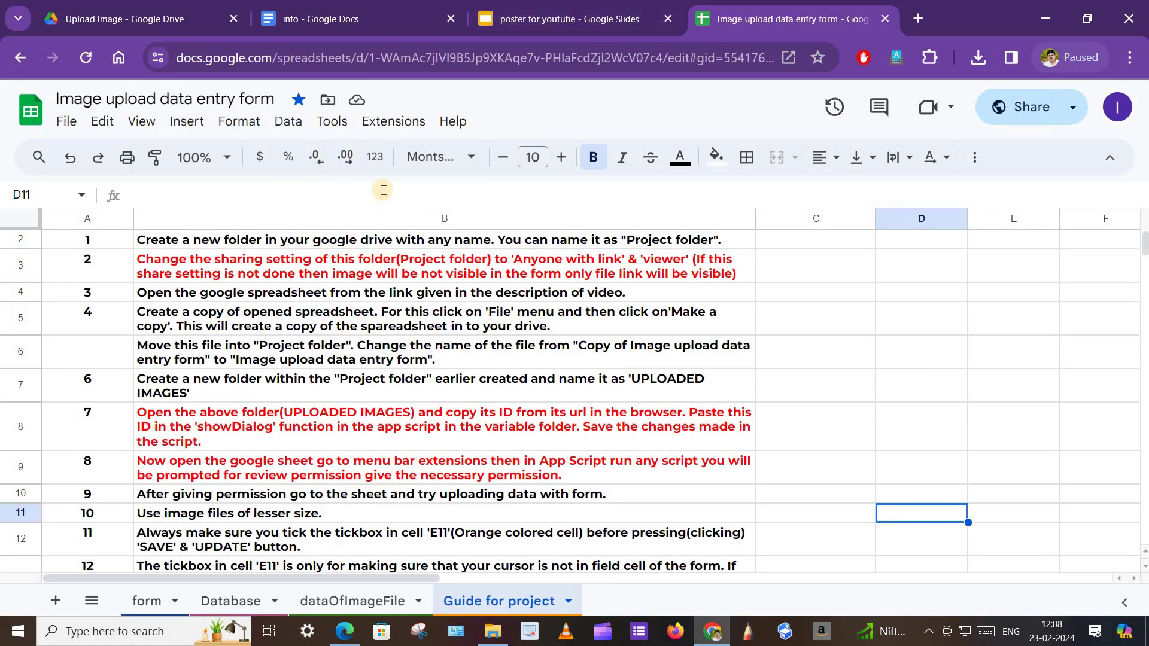
{"action": "left_click", "coordinate": [395, 124]}
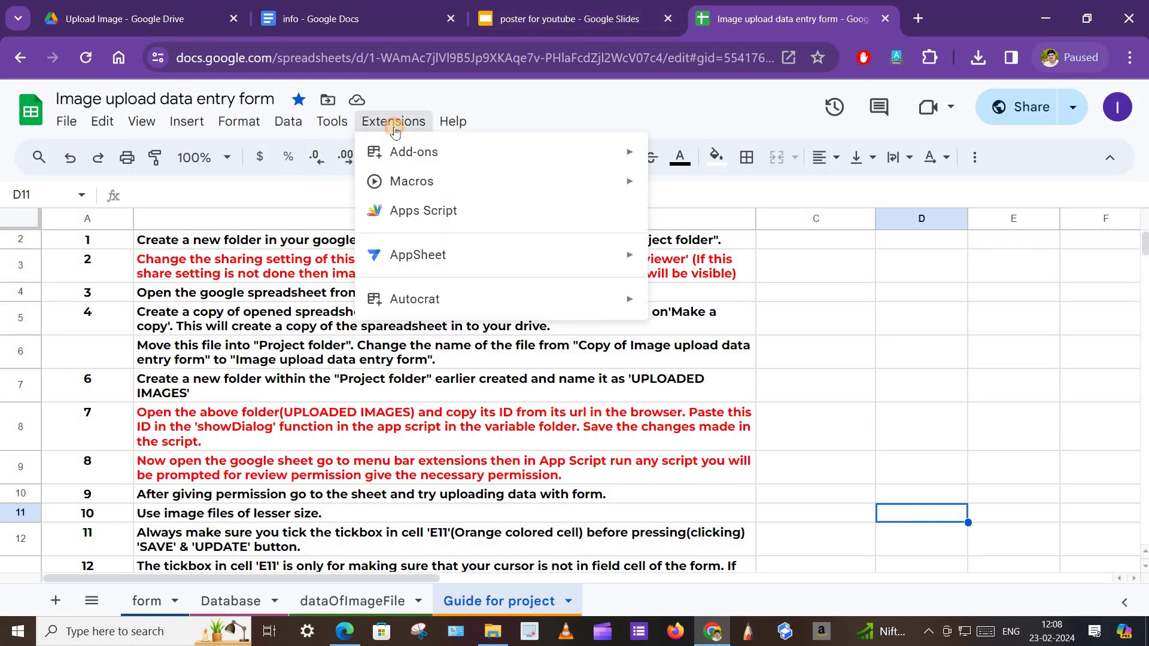
Reopen the Image Upload Apps Script project, then go back to the spreadsheet's Guide for project sheet.
{"action": "left_click", "coordinate": [416, 213]}
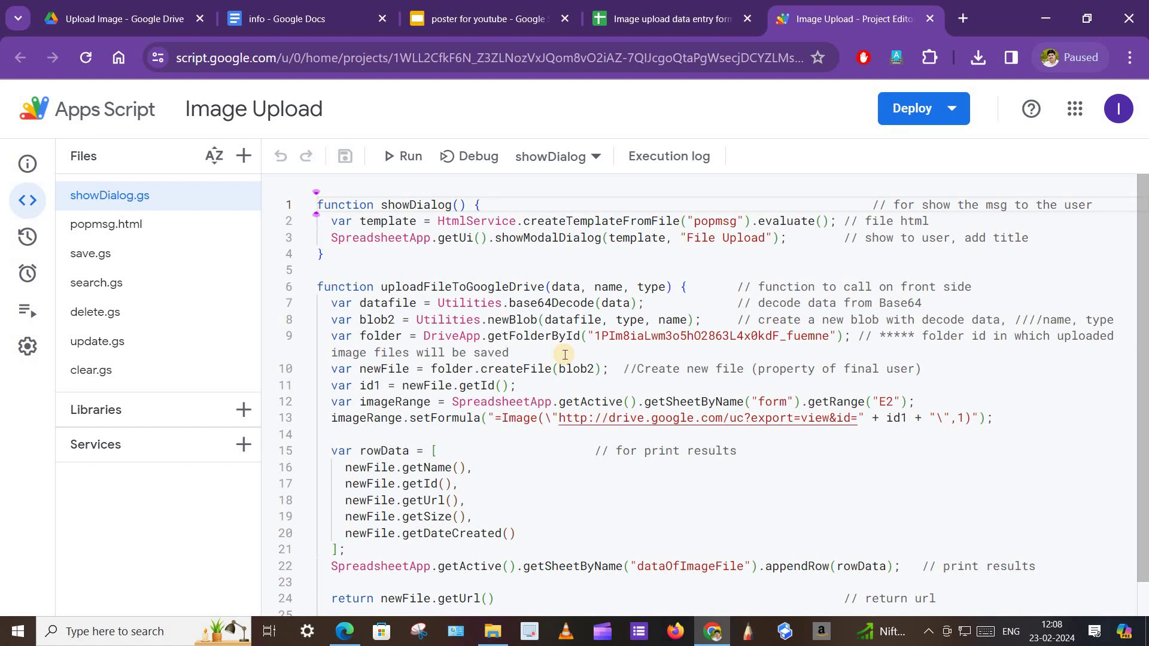
{"action": "left_click", "coordinate": [658, 35]}
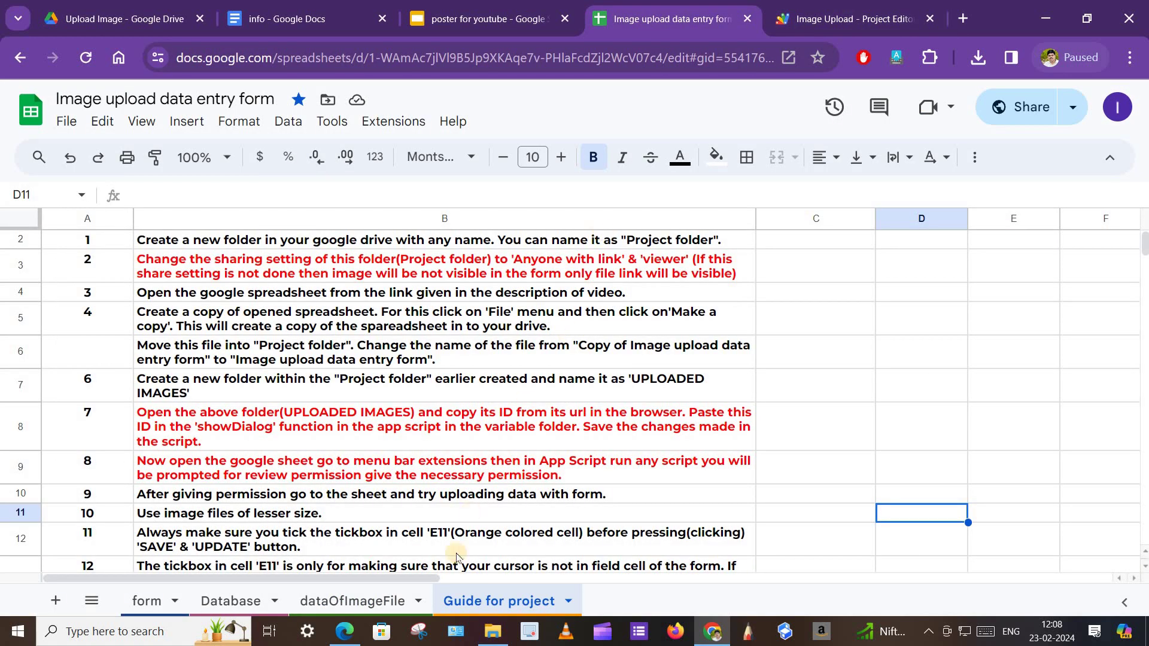